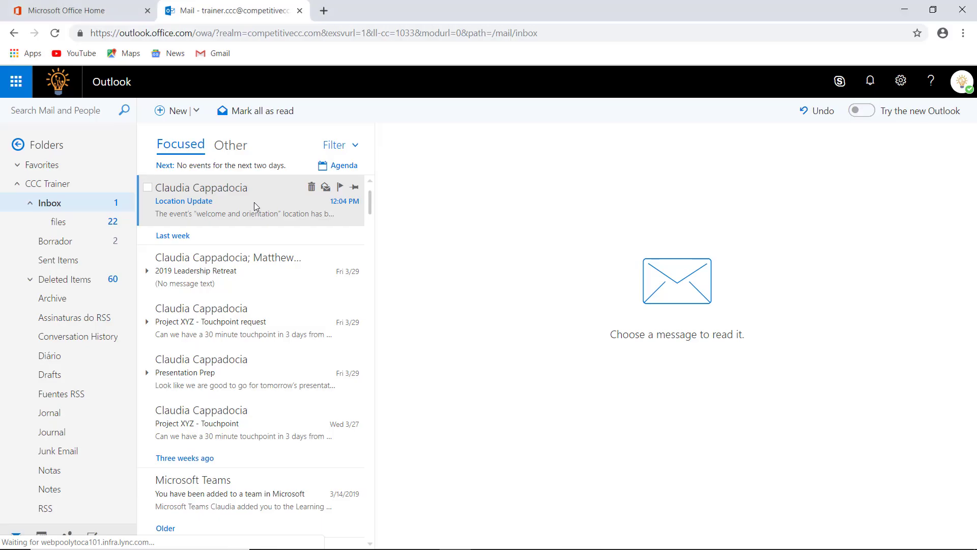
Step: Open the Location Update message and give it a thumbs-up like
{"action": "left_click", "coordinate": [254, 202]}
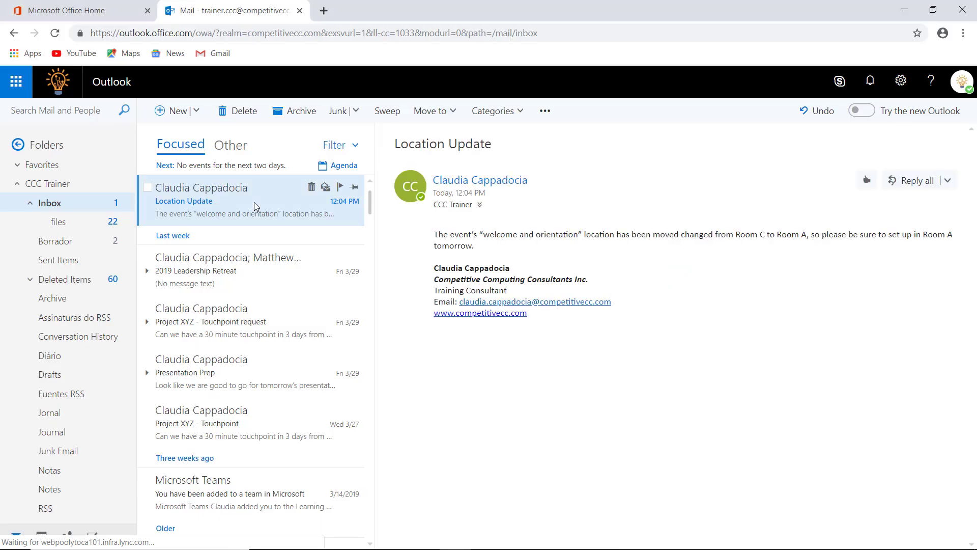
{"action": "left_click", "coordinate": [867, 181]}
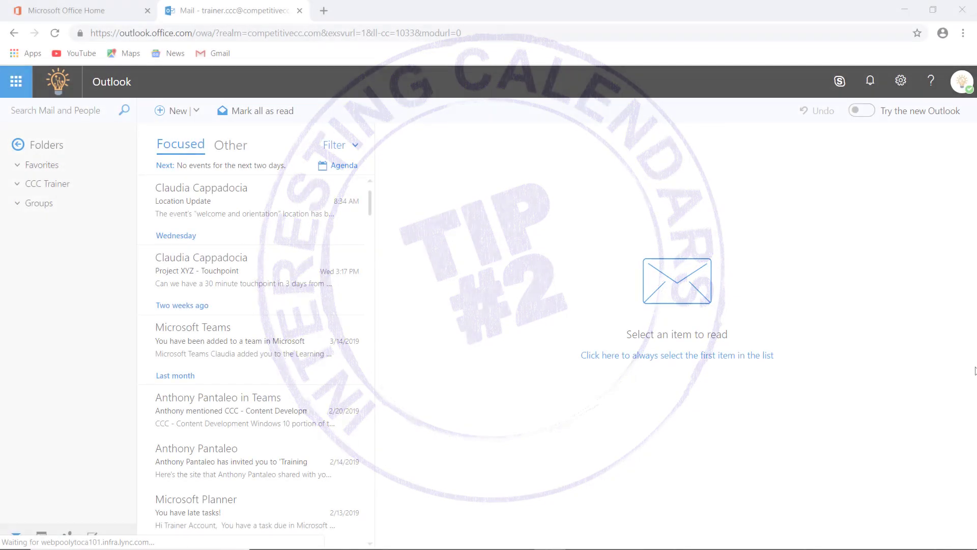
Step: Add the Boston Red Sox schedule from Sports > Baseball > MLB and open the March 6 Pirates game
{"action": "left_click", "coordinate": [41, 535]}
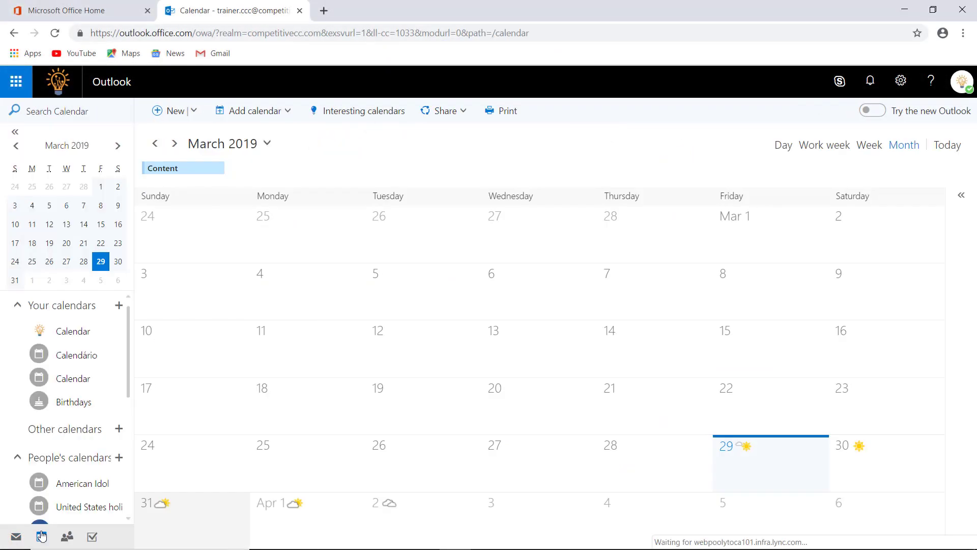
{"action": "left_click", "coordinate": [356, 115]}
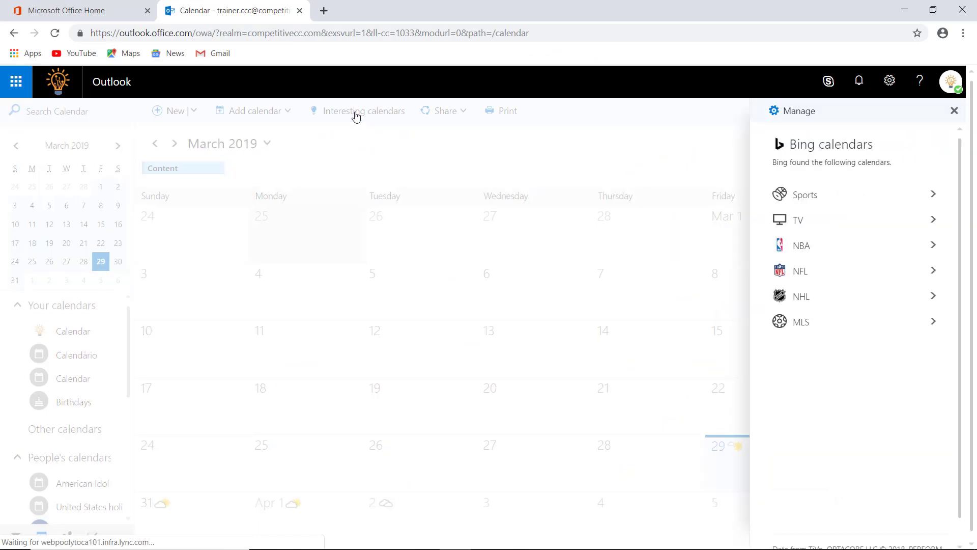
{"action": "left_click", "coordinate": [819, 205]}
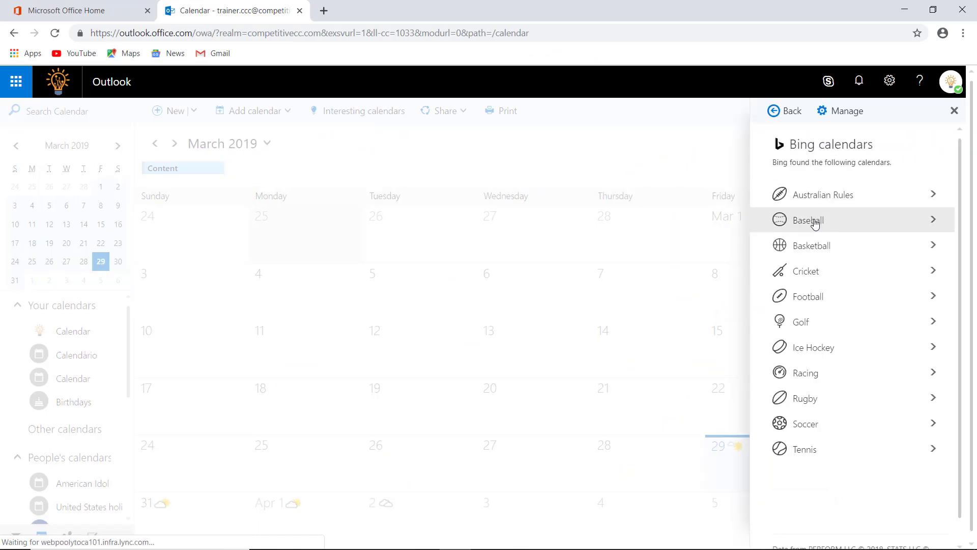
{"action": "left_click", "coordinate": [814, 219]}
{"action": "left_click", "coordinate": [814, 252]}
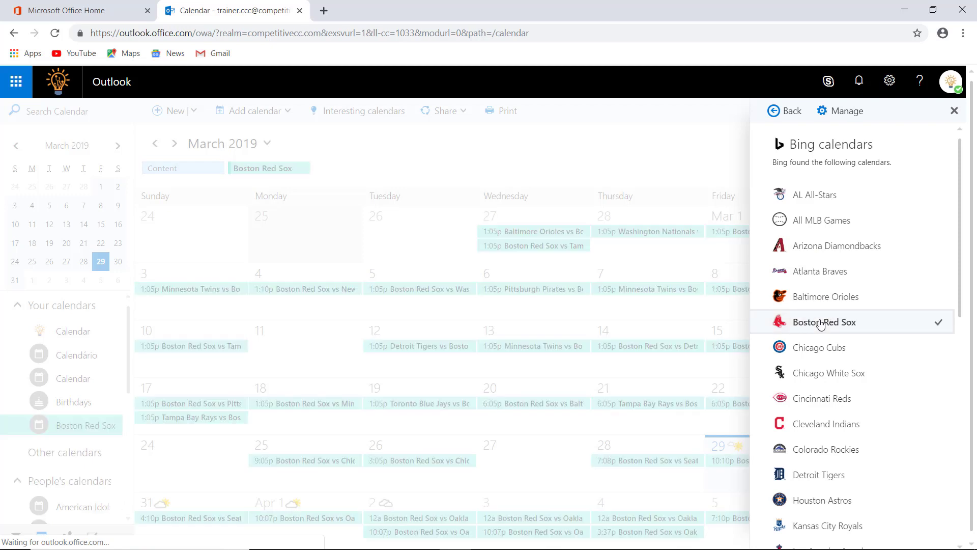
{"action": "left_click", "coordinate": [684, 166]}
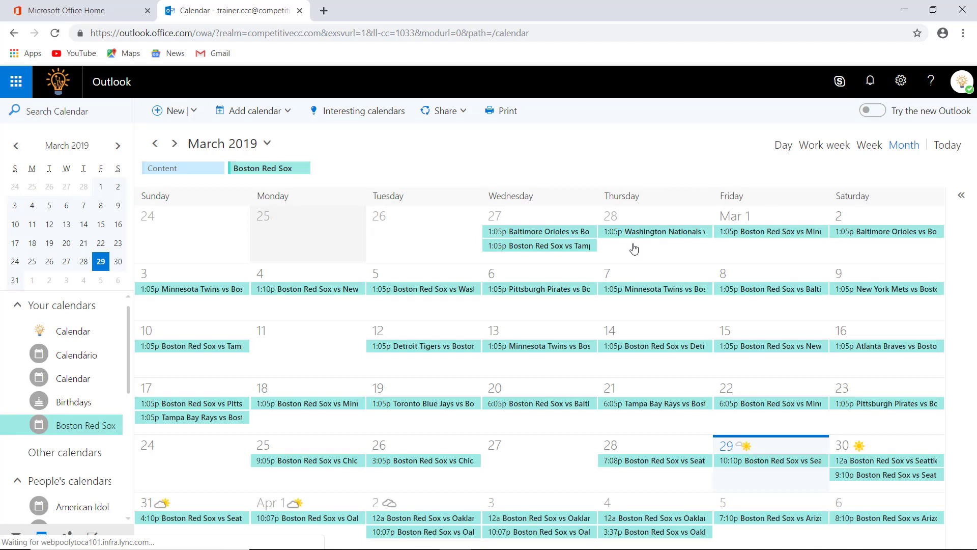
{"action": "left_click", "coordinate": [566, 290]}
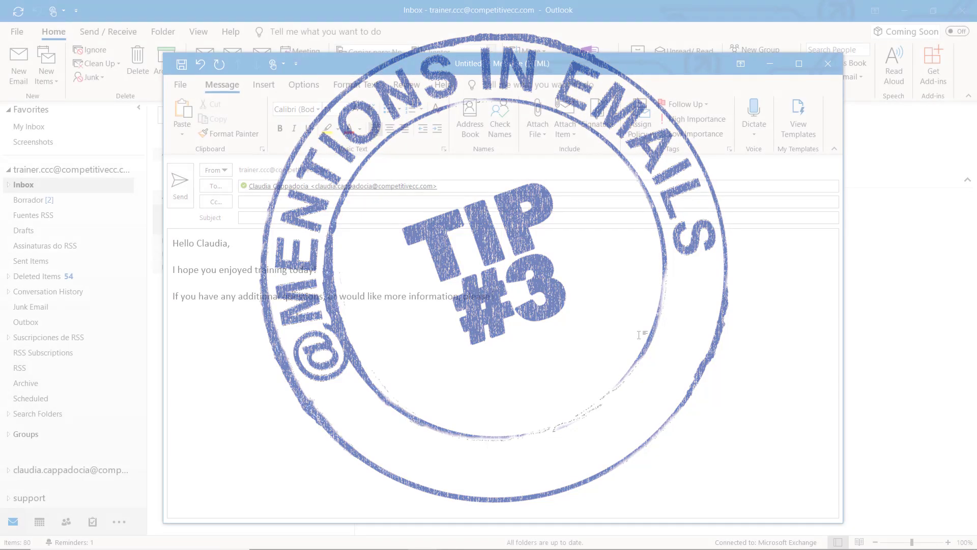
{"action": "type", "text": "ntact @"}
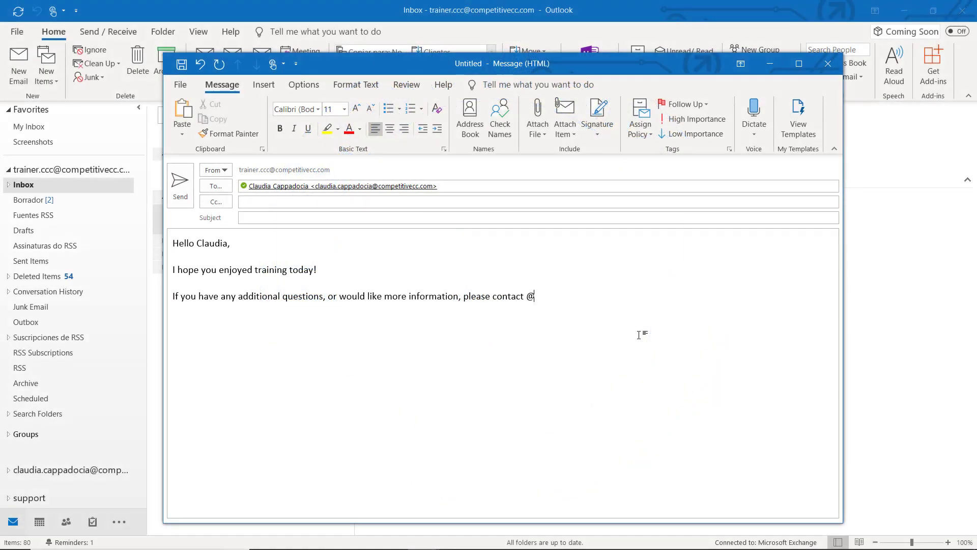
{"action": "type", "text": "antho"}
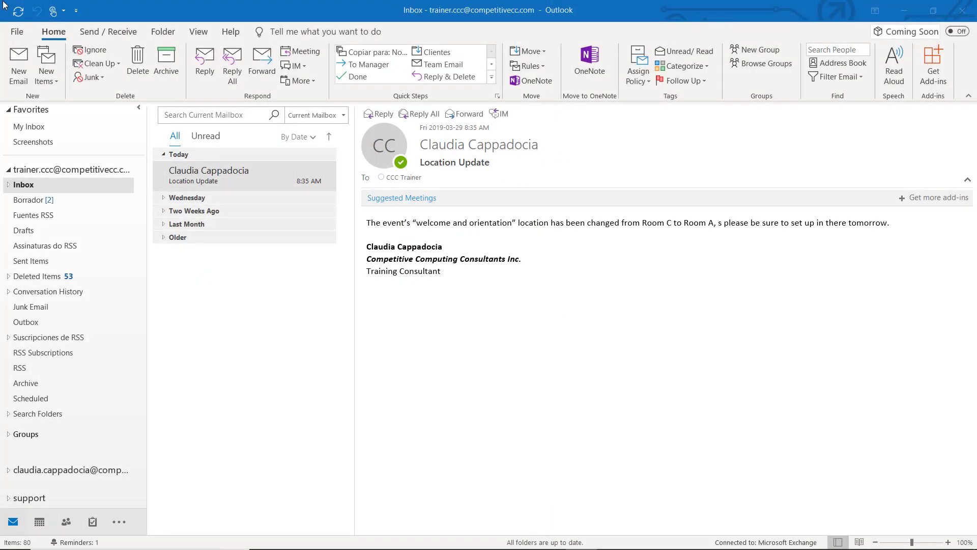
Step: Ignore the Location Update conversation, then view the Deleted Items folder
{"action": "right_click", "coordinate": [206, 174]}
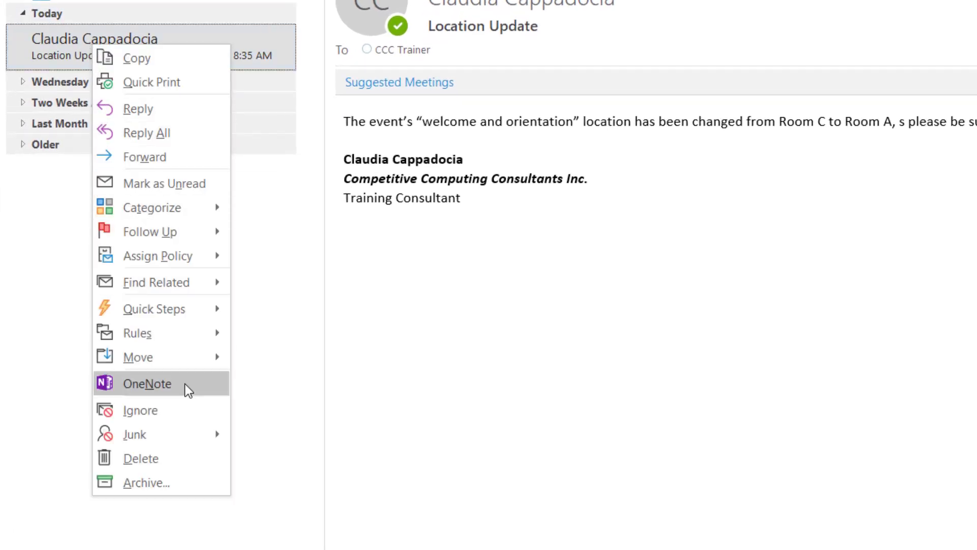
{"action": "left_click", "coordinate": [182, 411]}
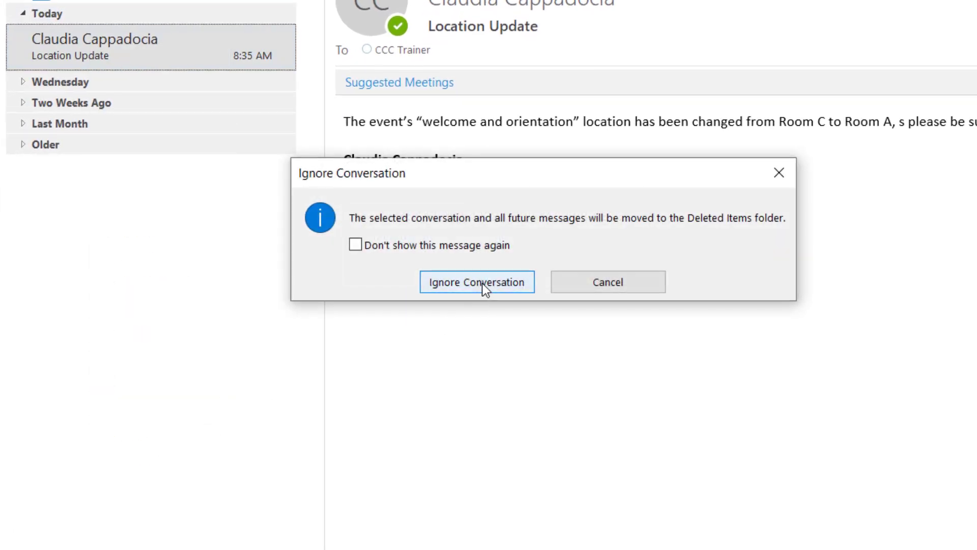
{"action": "left_click", "coordinate": [483, 283]}
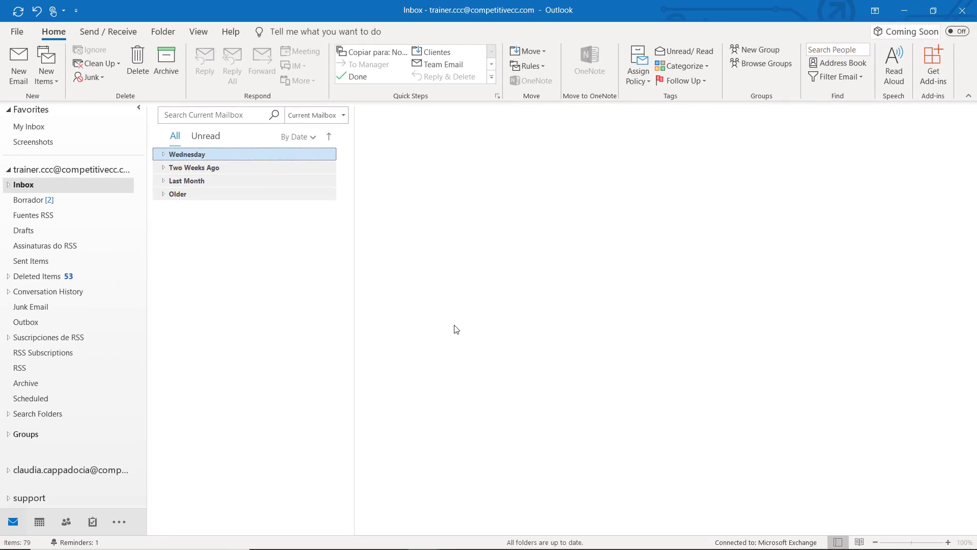
{"action": "left_click", "coordinate": [54, 277]}
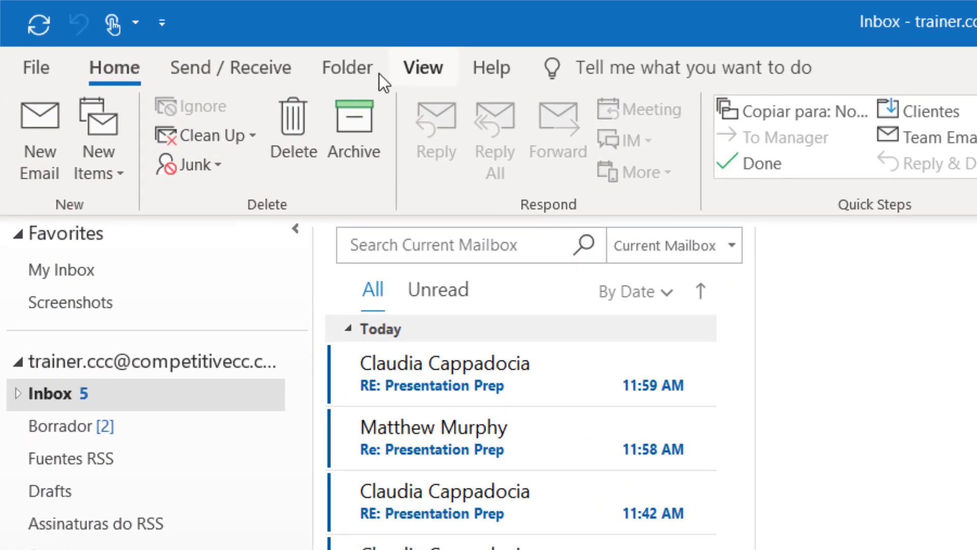
Step: Run Clean Up Folder on the Inbox to remove the redundant Presentation Prep replies
{"action": "left_click", "coordinate": [171, 32]}
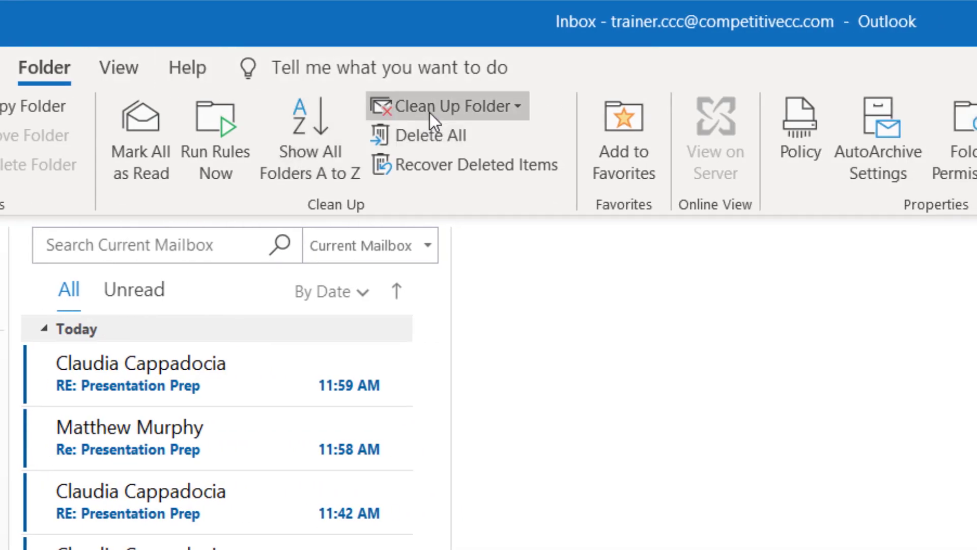
{"action": "left_click", "coordinate": [651, 108]}
{"action": "left_click", "coordinate": [441, 146]}
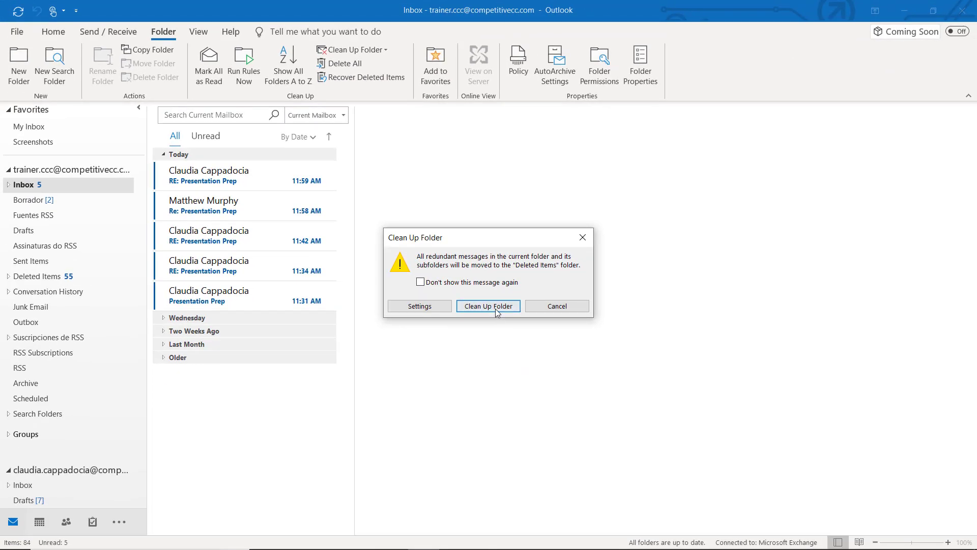
{"action": "left_click", "coordinate": [496, 310]}
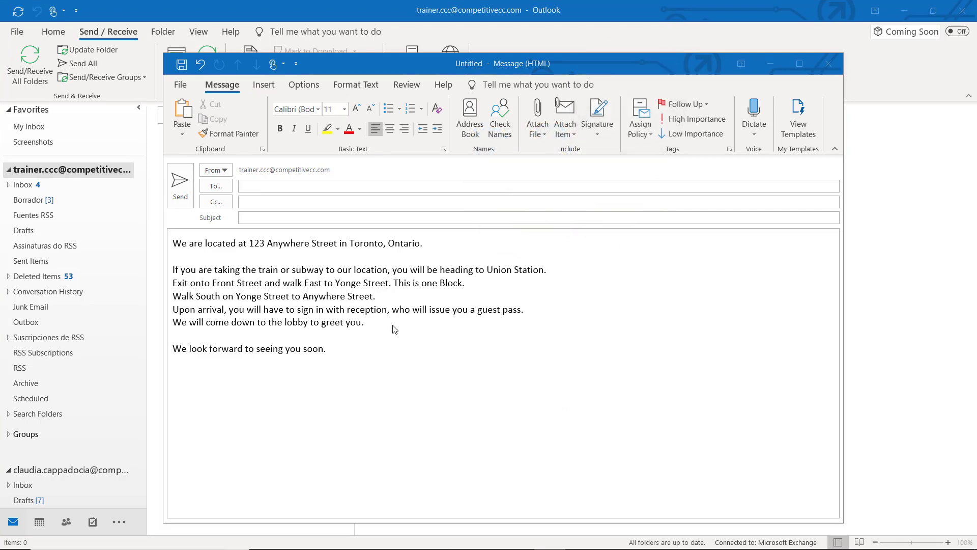
Step: Save the selected directions text as a Quick Part named 'Directions'
{"action": "left_click_drag", "start_coordinate": [395, 329], "coordinate": [199, 243]}
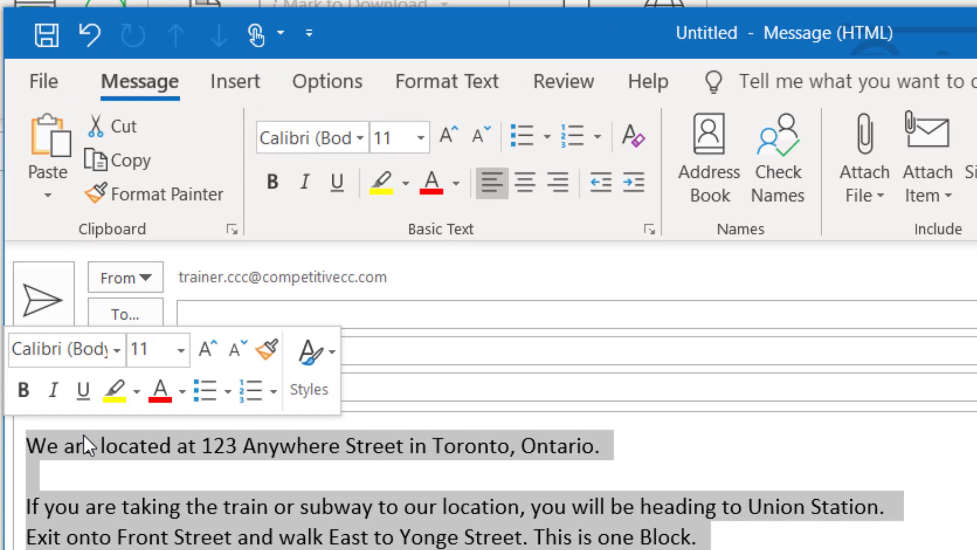
{"action": "left_click", "coordinate": [233, 82]}
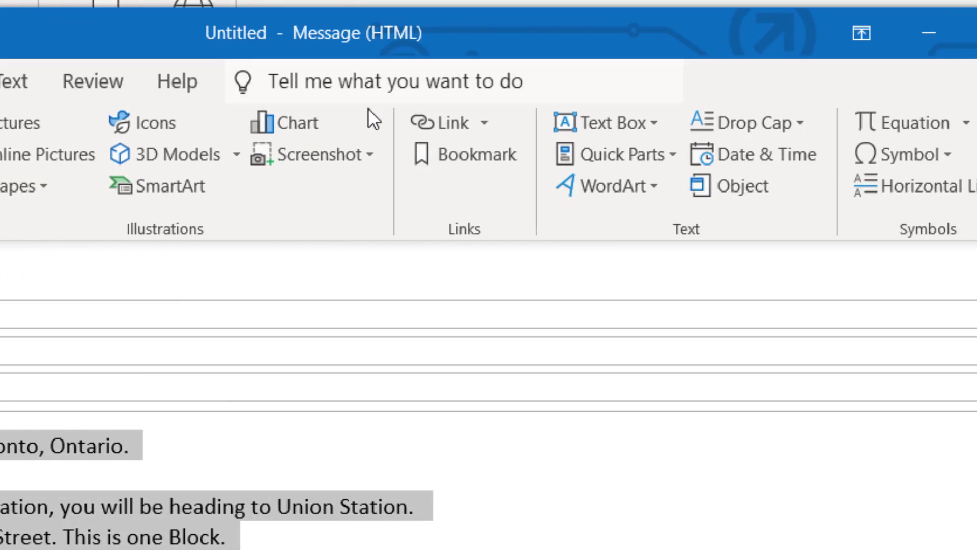
{"action": "left_click", "coordinate": [536, 167]}
{"action": "left_click", "coordinate": [567, 232]}
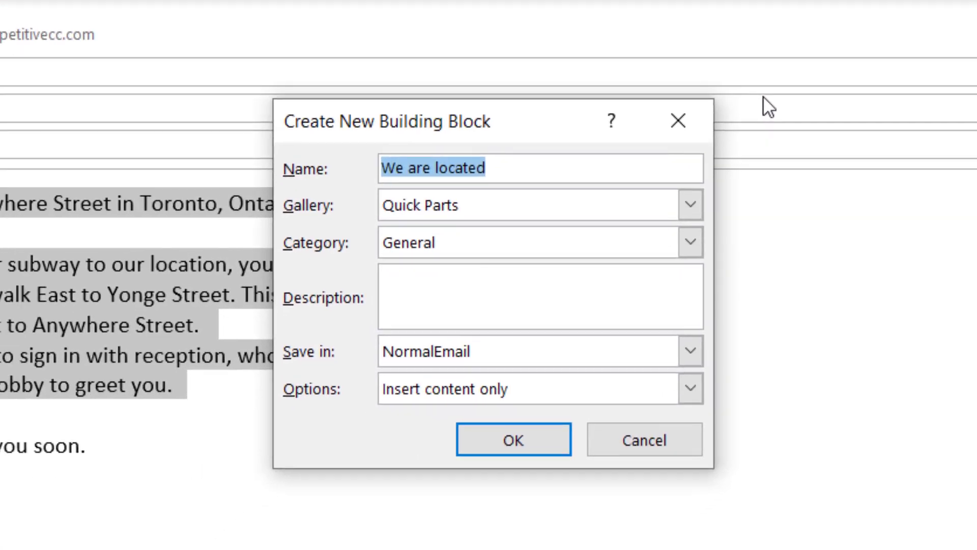
{"action": "type", "text": "Directions"}
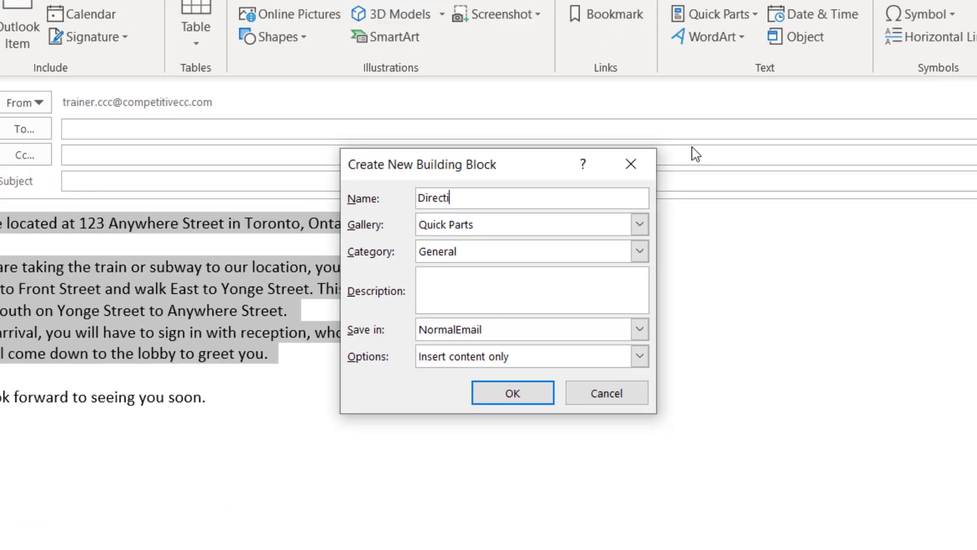
{"action": "left_click", "coordinate": [519, 345]}
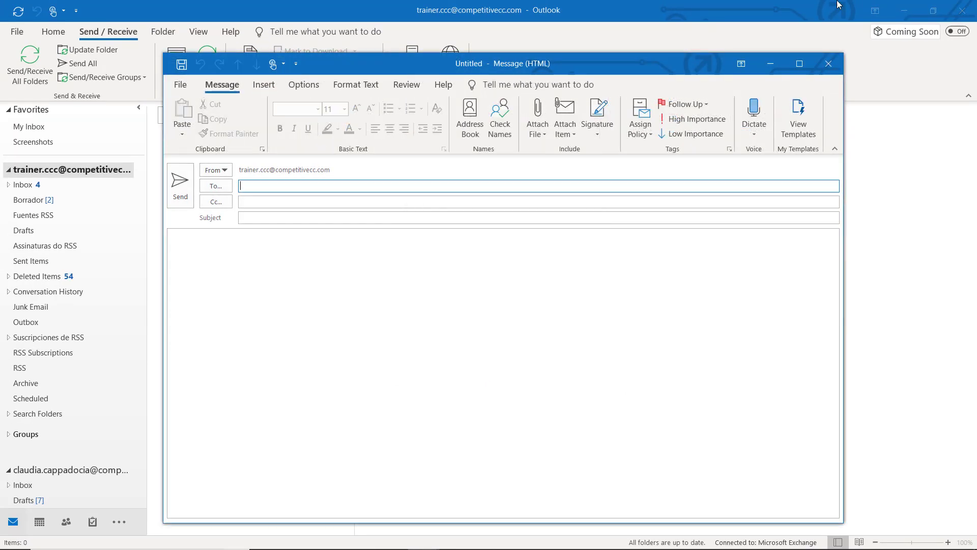
Step: Fill the new email with the Directions Quick Part and the saved Toronto map
{"action": "key", "text": "Tab"}
{"action": "key", "text": "Tab"}
{"action": "key", "text": "Tab"}
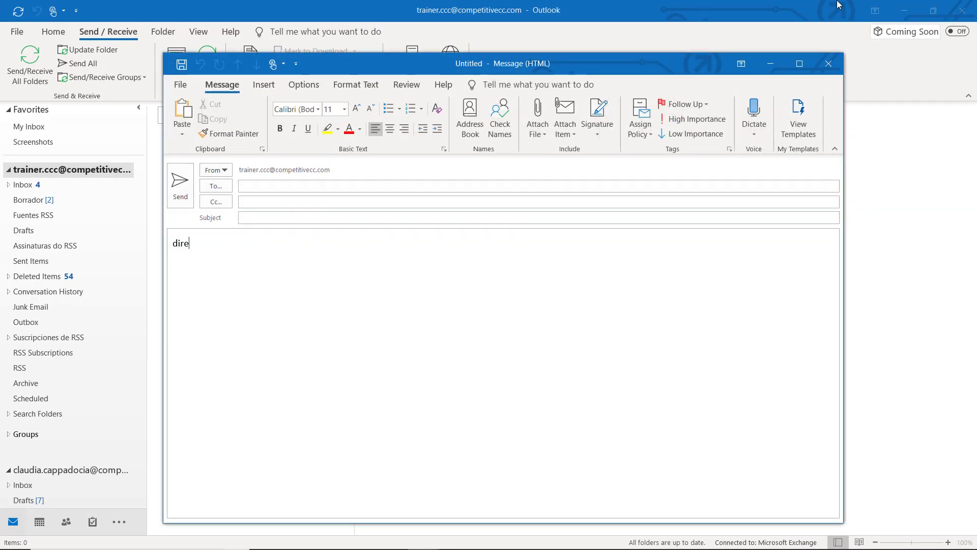
{"action": "type", "text": "dire"}
{"action": "key", "text": "Return"}
{"action": "left_click", "coordinate": [270, 86]}
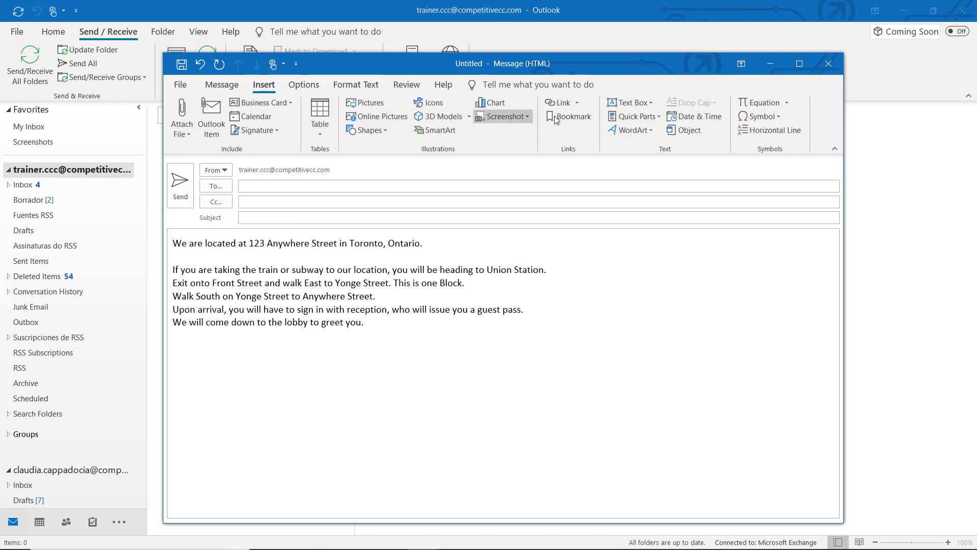
{"action": "left_click", "coordinate": [614, 117]}
{"action": "left_click", "coordinate": [668, 196]}
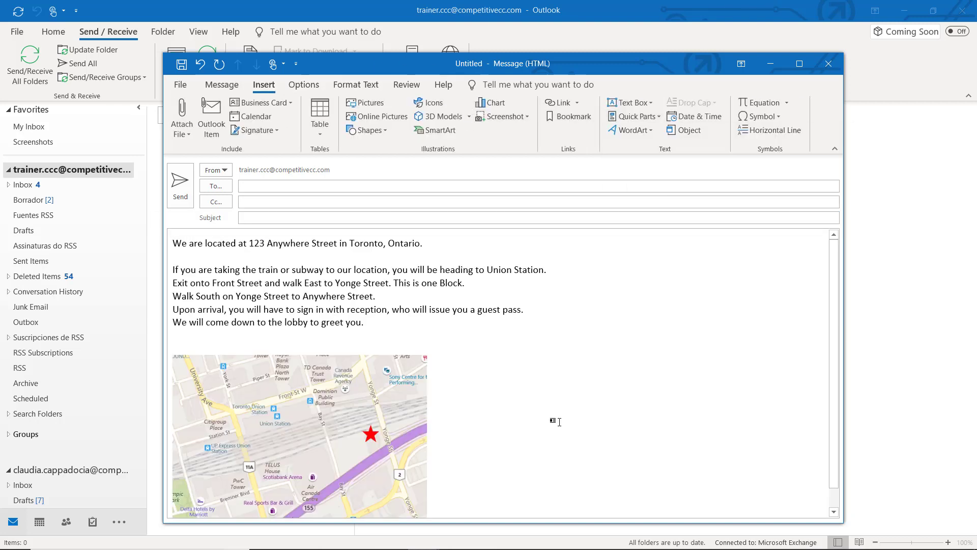
{"action": "scroll", "coordinate": [557, 419], "scroll_direction": "down", "scroll_amount": 1}
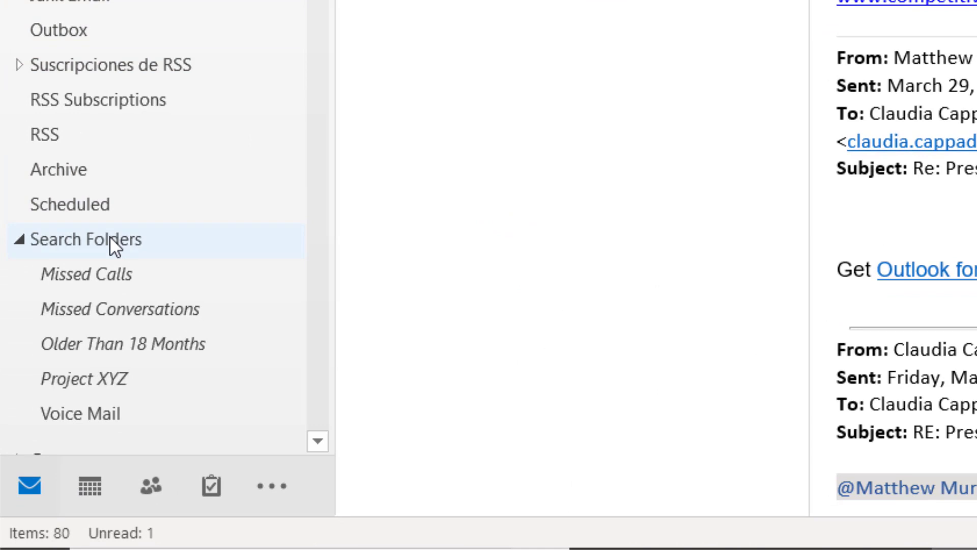
Step: Start a custom search folder and name it 'YE Party'
{"action": "right_click", "coordinate": [109, 236]}
{"action": "left_click", "coordinate": [185, 261]}
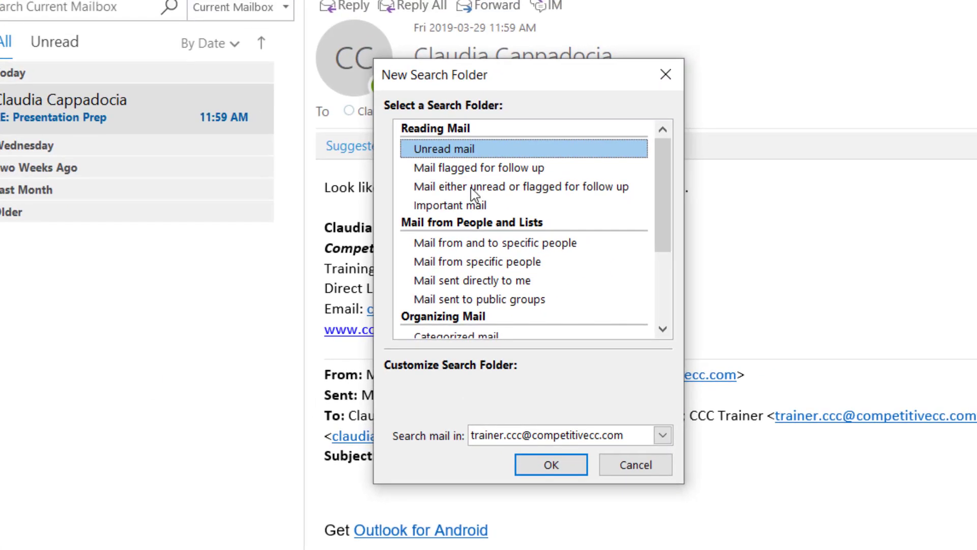
{"action": "left_click", "coordinate": [472, 189]}
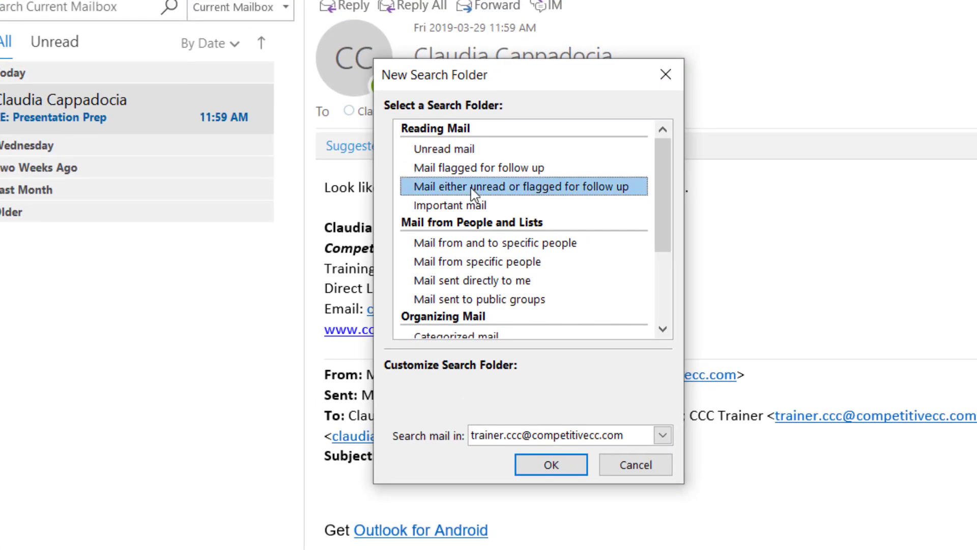
{"action": "left_click", "coordinate": [480, 281]}
{"action": "left_click_drag", "start_coordinate": [661, 187], "coordinate": [679, 320]}
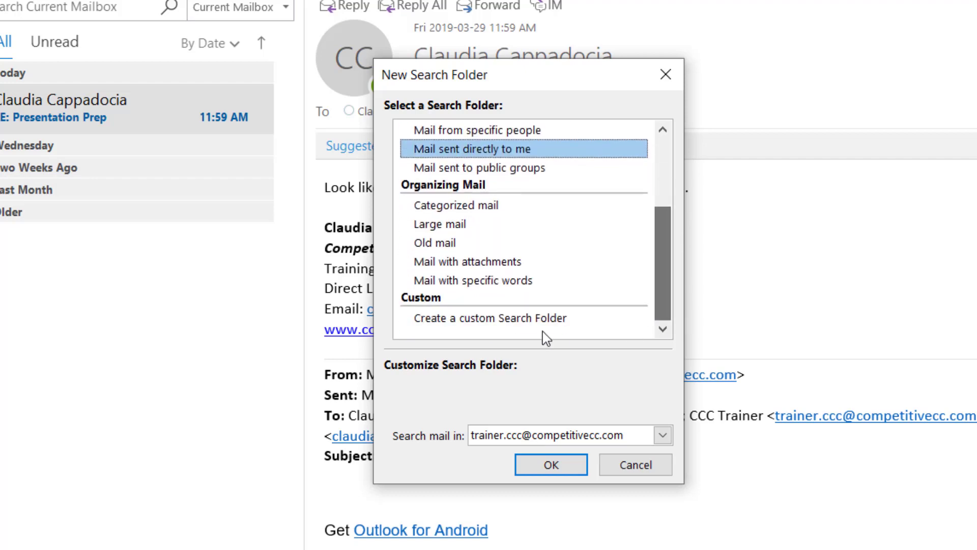
{"action": "double_click", "coordinate": [542, 318]}
{"action": "type", "text": "YE Party"}
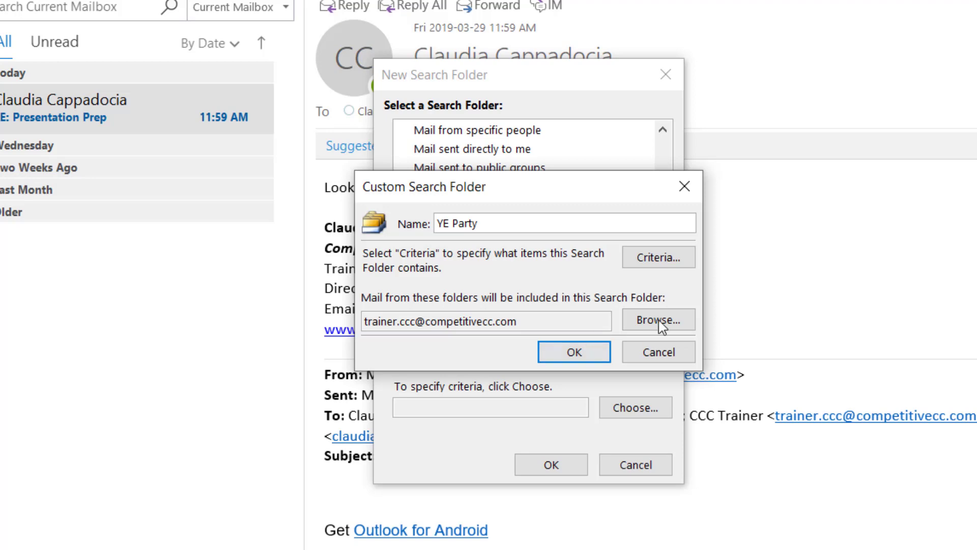
Step: Set its criteria to subject words 'Year End, Convention Center, F'2019', finish, and open it
{"action": "left_click", "coordinate": [649, 262]}
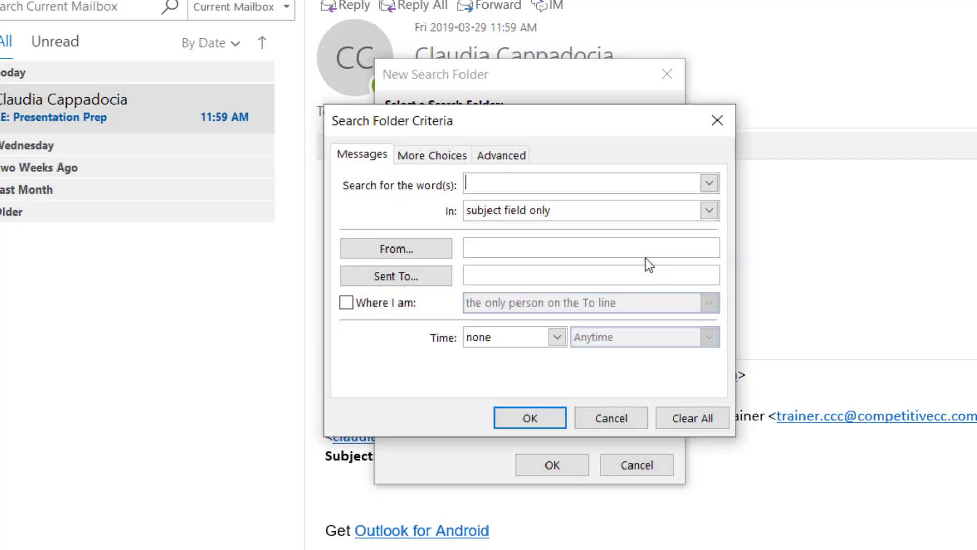
{"action": "type", "text": "Year End, Convention Cen"}
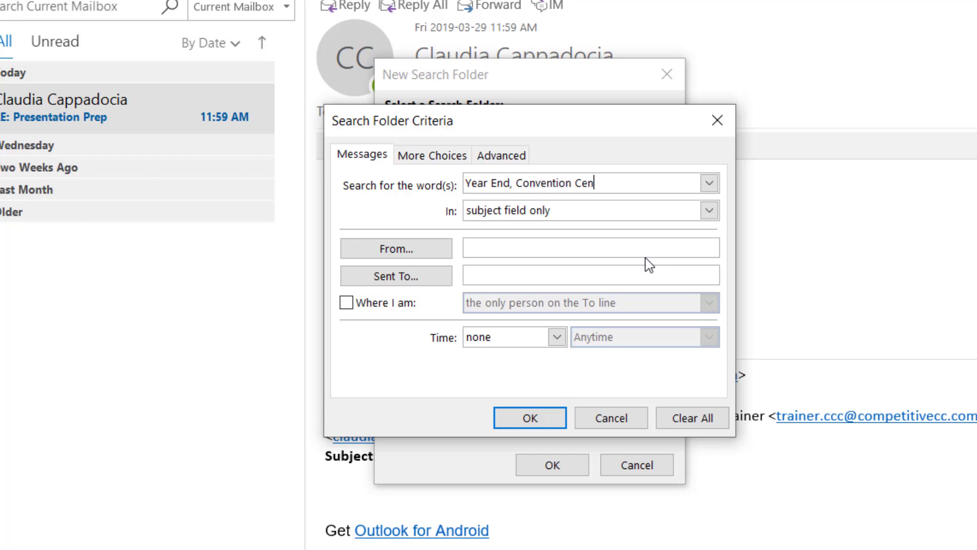
{"action": "type", "text": "ter, F'2019"}
{"action": "key", "text": "Return"}
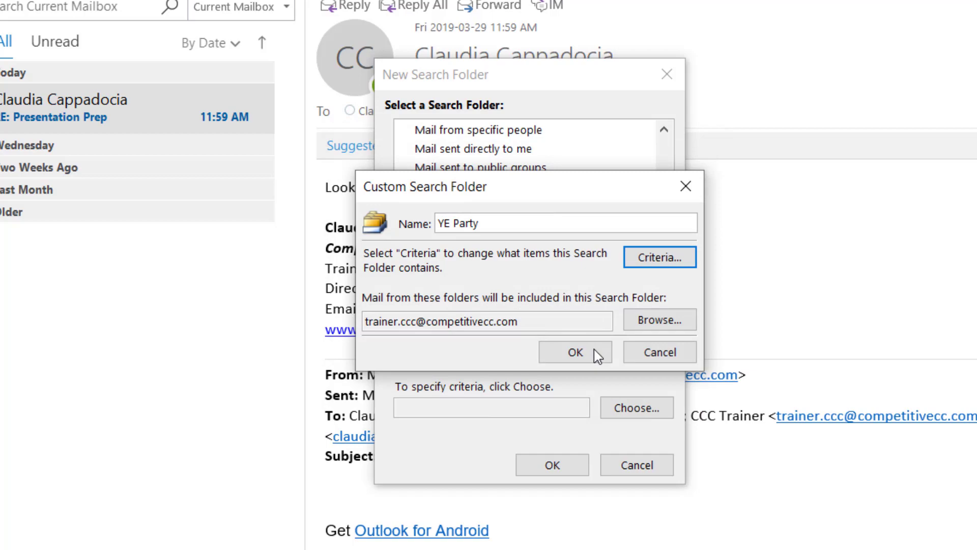
{"action": "left_click", "coordinate": [595, 352]}
{"action": "left_click", "coordinate": [561, 469]}
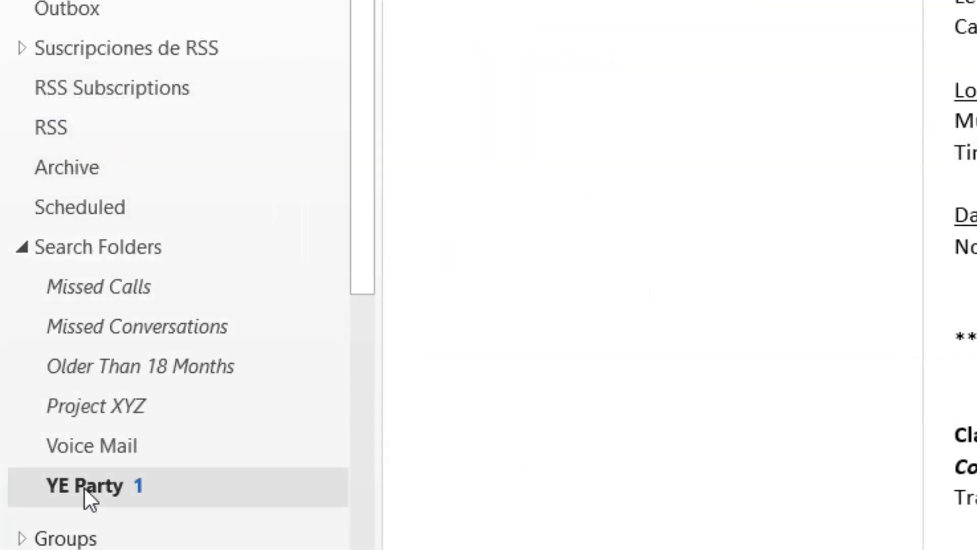
{"action": "left_click", "coordinate": [85, 493]}
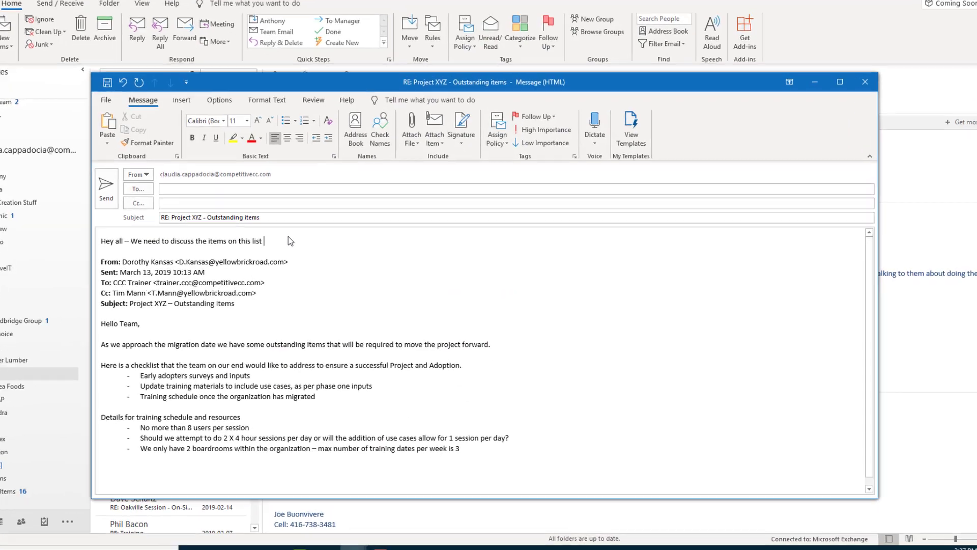
Step: Continue the opening line with ', sent from' the sender's name ', to move the project forward'
{"action": "type", "text": ", sent from Doro"}
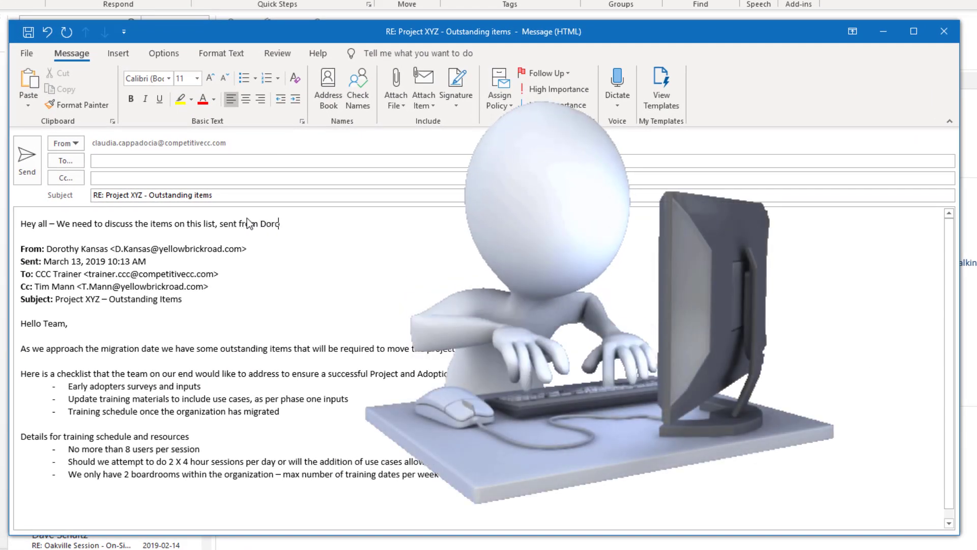
{"action": "type", "text": "thy, to move the pro"}
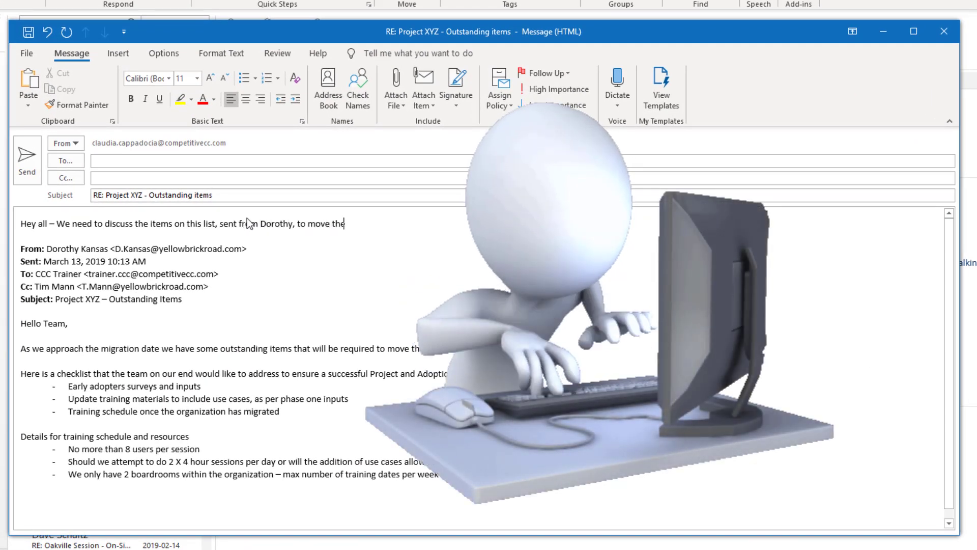
{"action": "type", "text": "ject forward"}
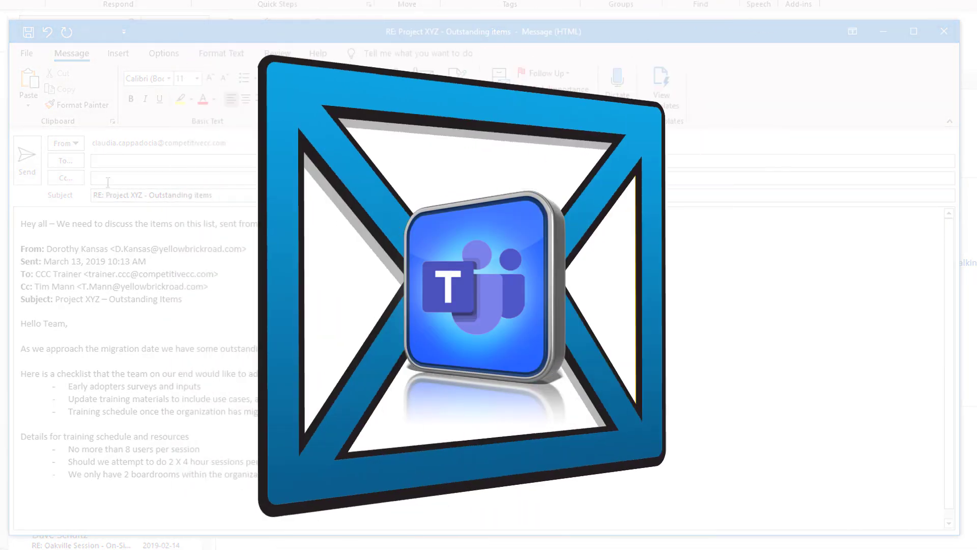
Step: Start addressing the reply, then copy the Project XYZ Migration and Adoption channel's email address
{"action": "left_click", "coordinate": [123, 160]}
{"action": "type", "text": "ant"}
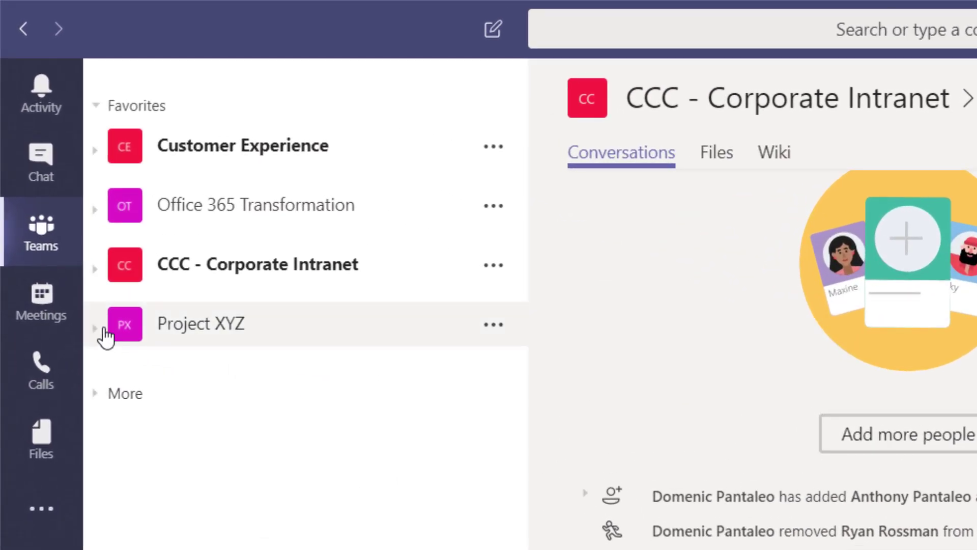
{"action": "left_click", "coordinate": [49, 168]}
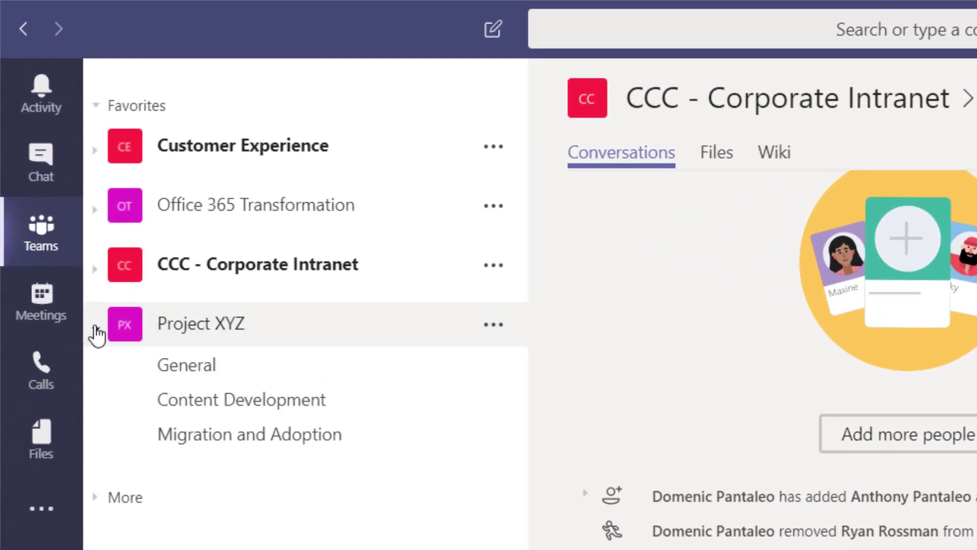
{"action": "left_click", "coordinate": [166, 434]}
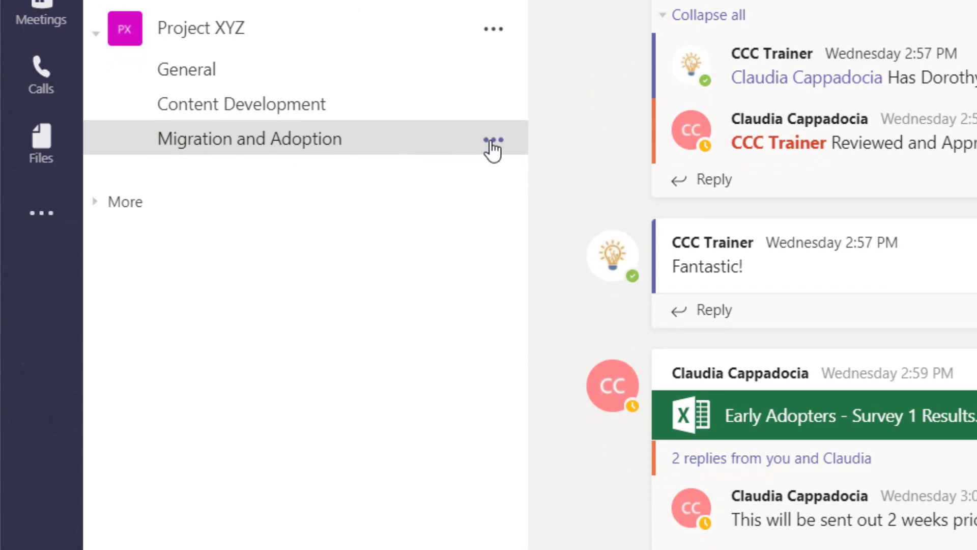
{"action": "left_click", "coordinate": [494, 340]}
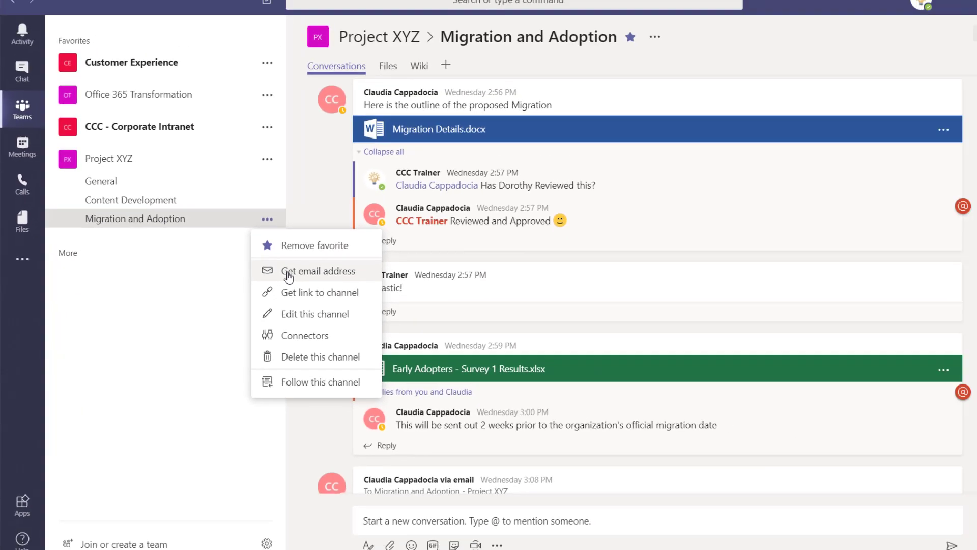
{"action": "left_click", "coordinate": [289, 273]}
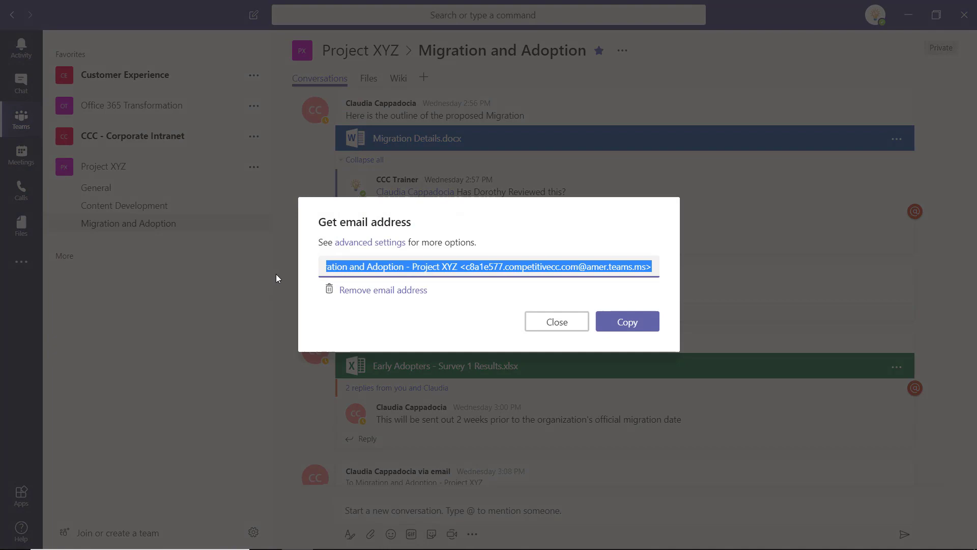
{"action": "left_click", "coordinate": [626, 323]}
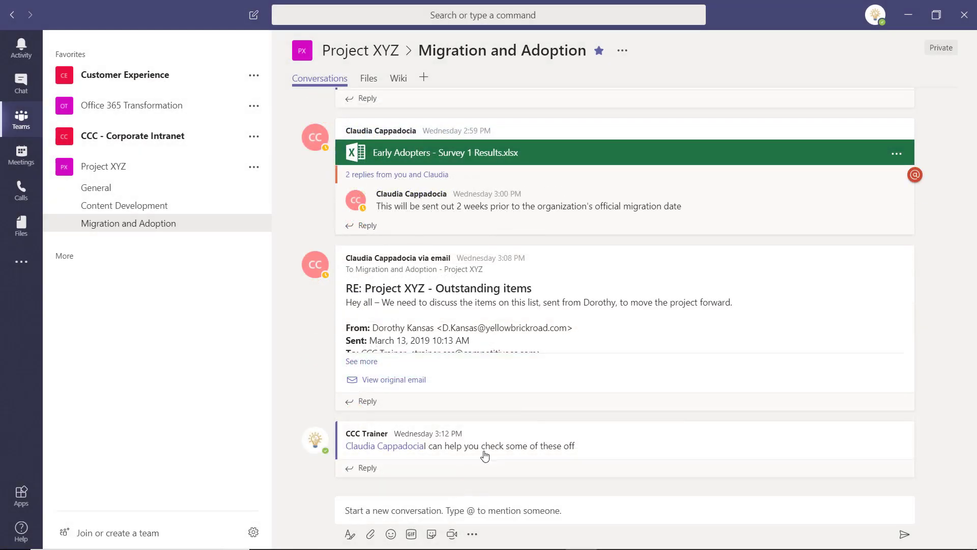
Step: Expand the emailed Project XYZ post in the channel to read its full body
{"action": "left_click", "coordinate": [374, 362]}
{"action": "scroll", "coordinate": [547, 293], "scroll_direction": "down", "scroll_amount": 1}
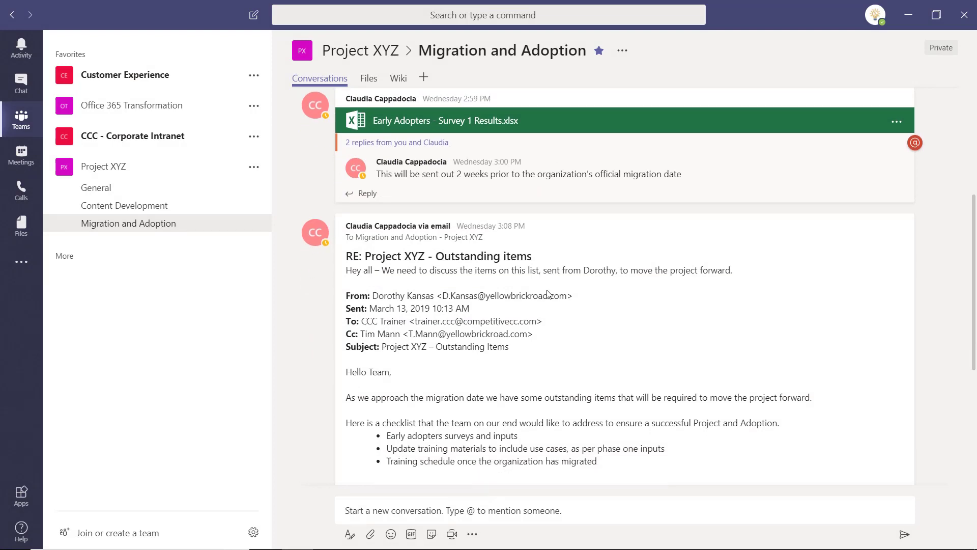
{"action": "scroll", "coordinate": [548, 293], "scroll_direction": "down", "scroll_amount": 3}
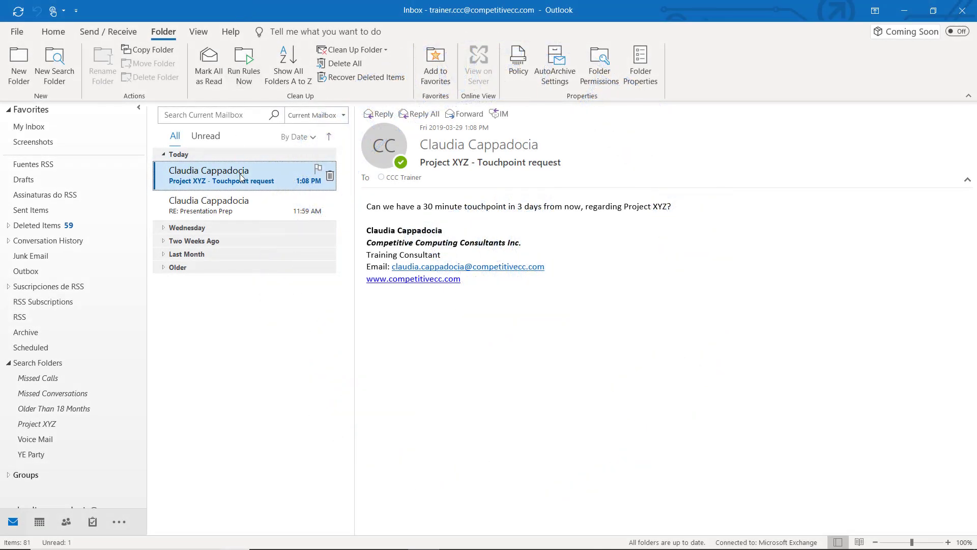
Step: Convert the touchpoint email into a Teams meeting starting in 3 days and send it
{"action": "left_click_drag", "start_coordinate": [242, 178], "coordinate": [40, 530]}
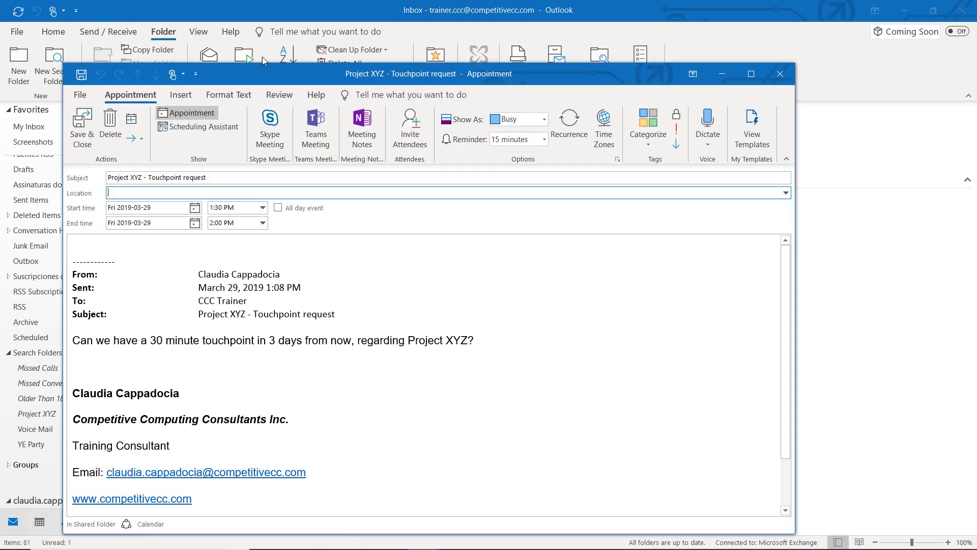
{"action": "left_click", "coordinate": [316, 133]}
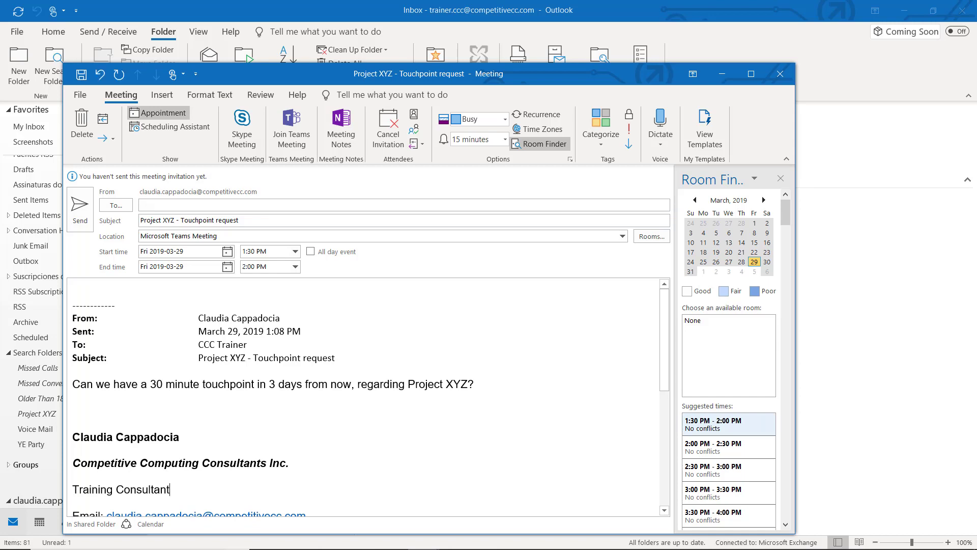
{"action": "double_click", "coordinate": [212, 255]}
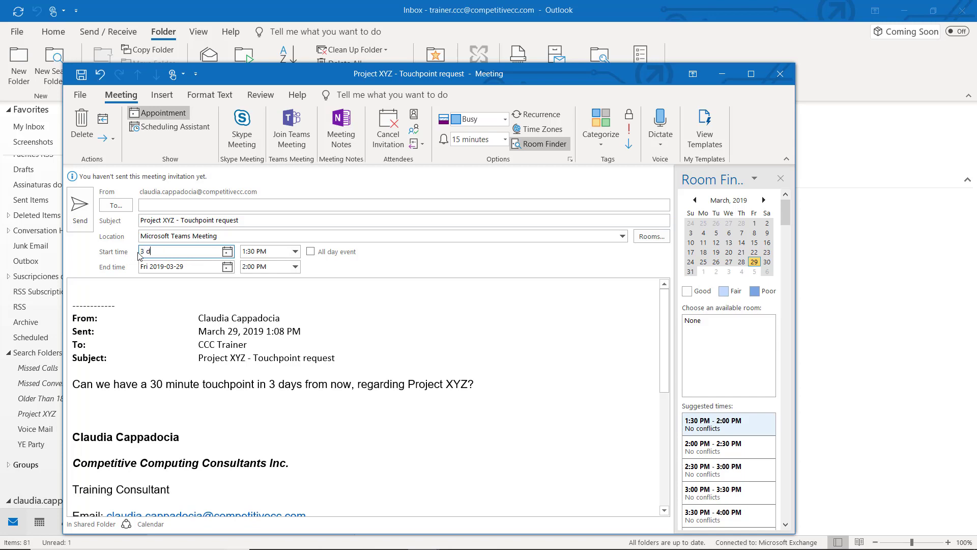
{"action": "type", "text": "3 days"}
{"action": "key", "text": "Tab"}
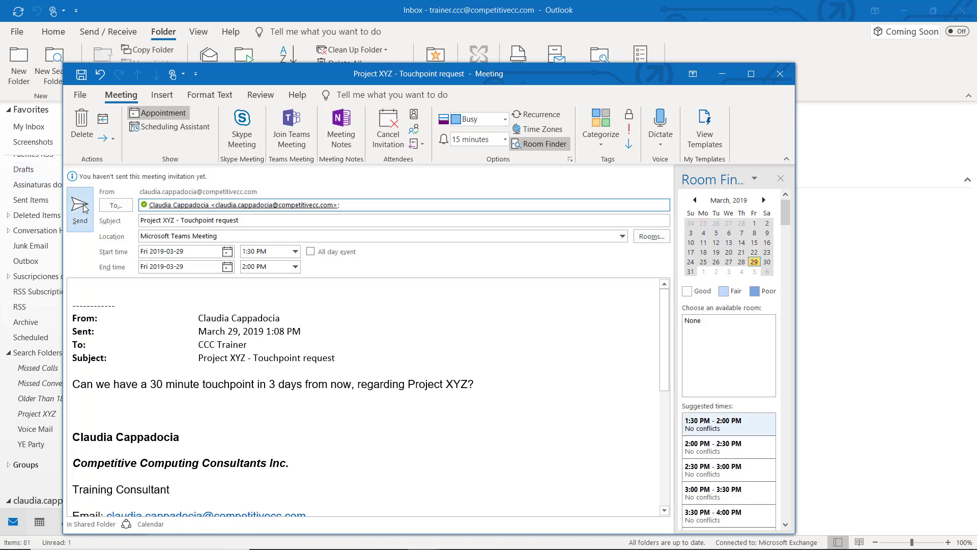
{"action": "left_click", "coordinate": [81, 207]}
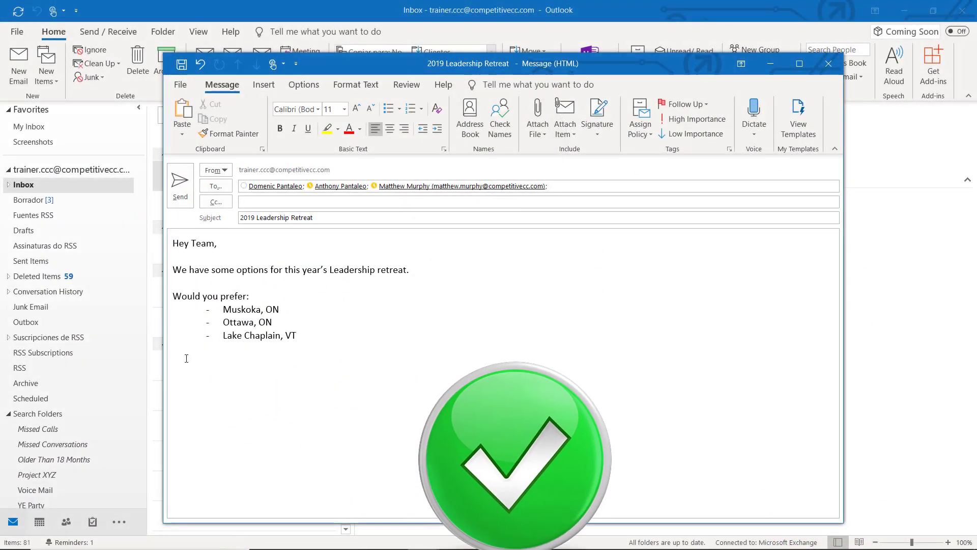
Step: Add custom voting buttons Muskoka ON, Lake Chaplain VT and Ottawa ON to the retreat email
{"action": "type", "text": "ase"}
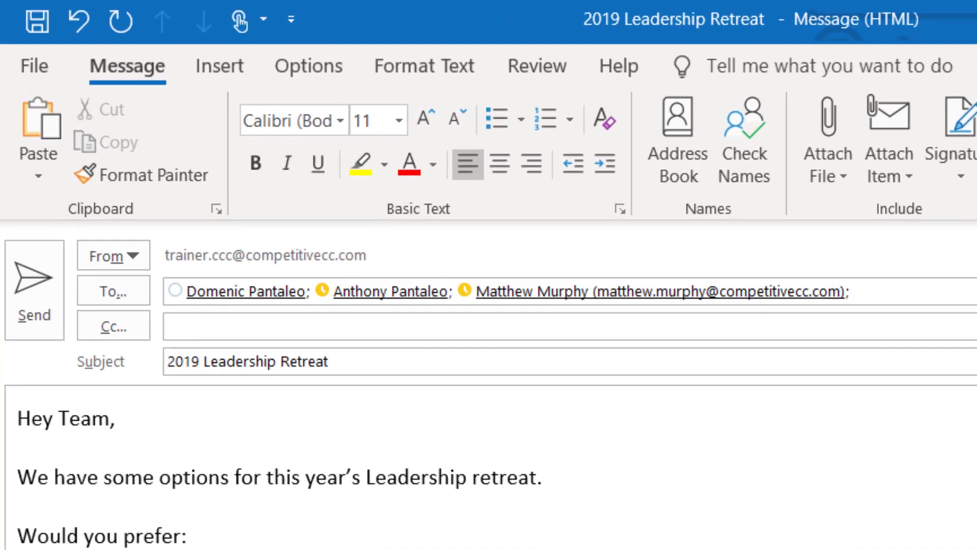
{"action": "left_click", "coordinate": [301, 69]}
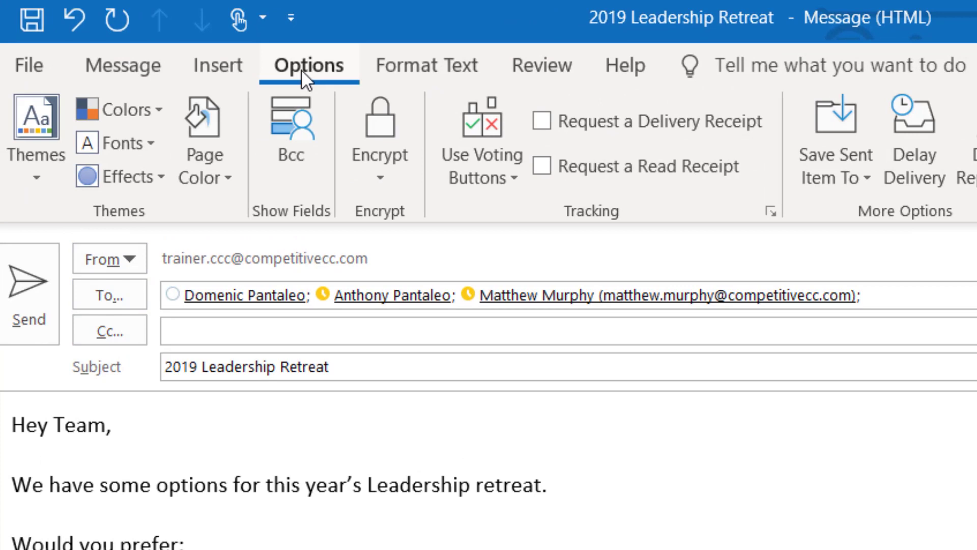
{"action": "left_click", "coordinate": [486, 145]}
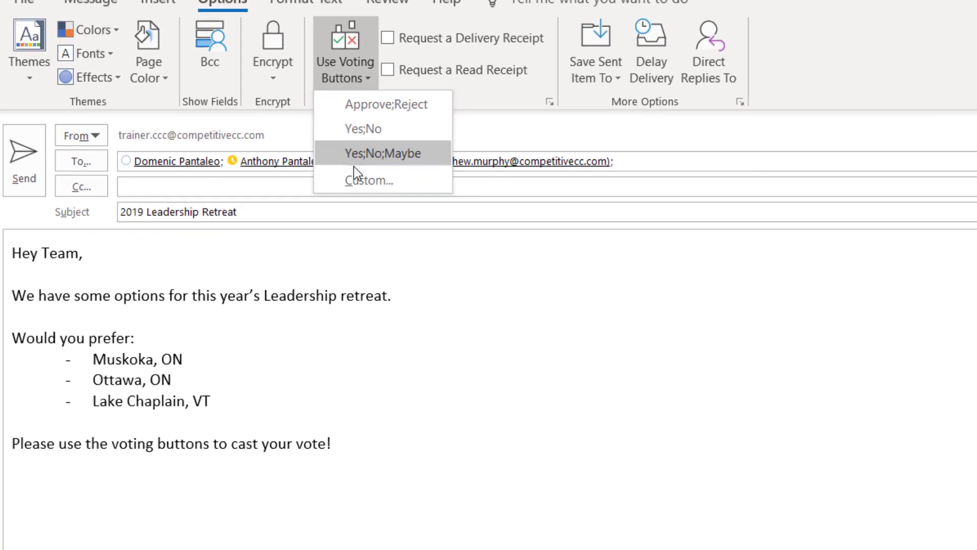
{"action": "left_click", "coordinate": [504, 322]}
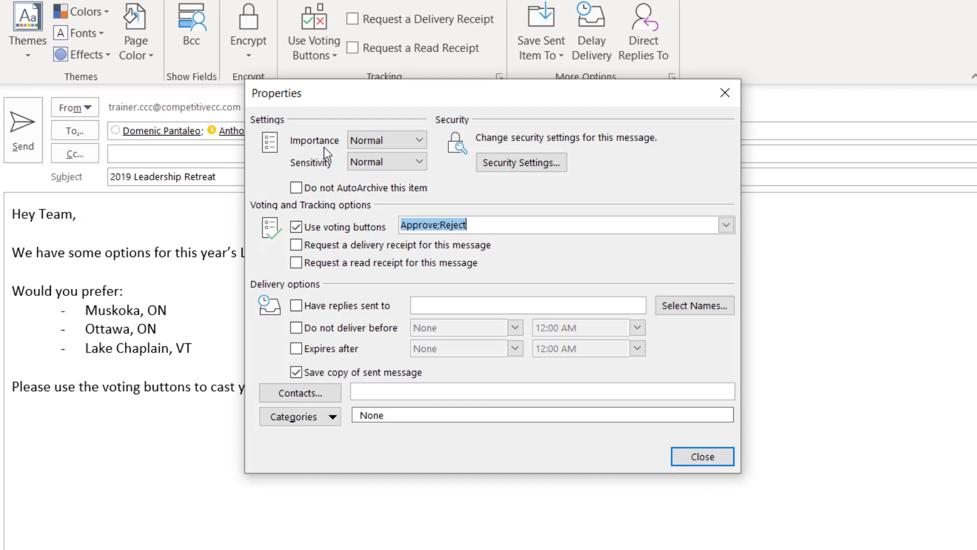
{"action": "type", "text": "Muskoka ON"}
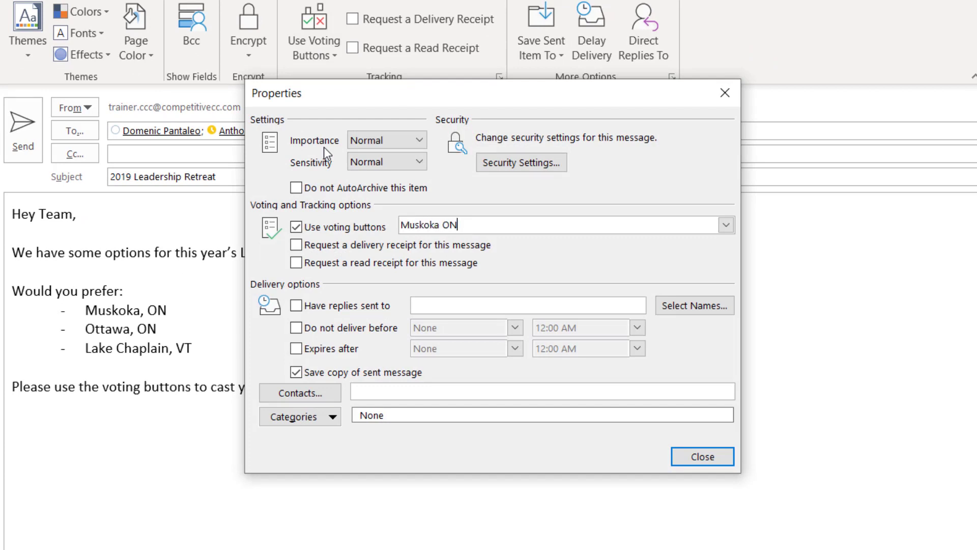
{"action": "type", "text": ", Lake Chaplain VT, Ottawa ON"}
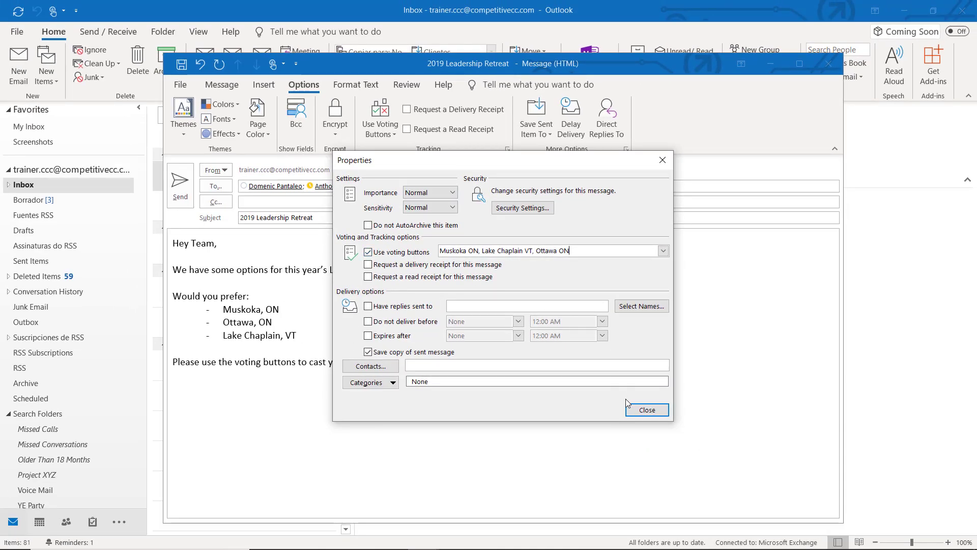
Step: Vote Muskoka ON on the received 2019 Leadership Retreat email and send the response now
{"action": "left_click", "coordinate": [642, 413]}
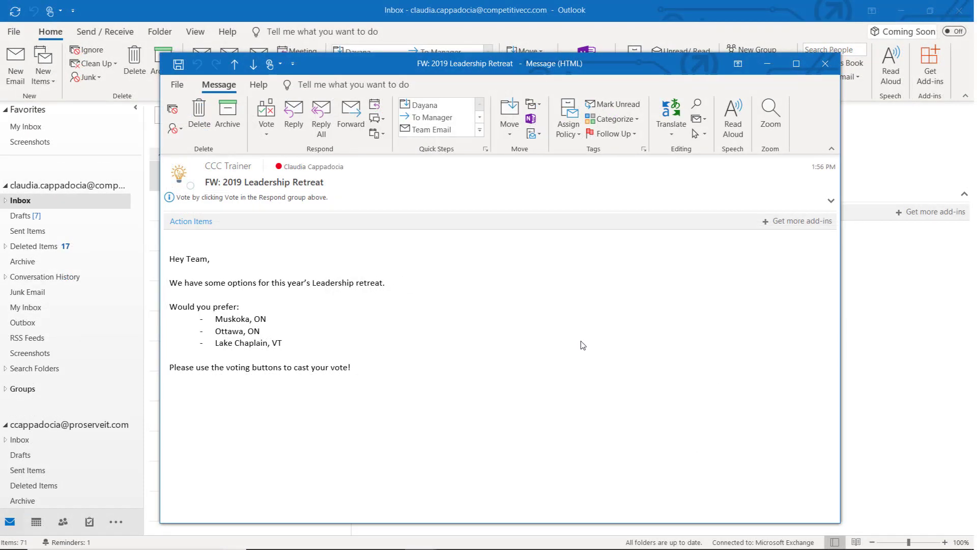
{"action": "left_click", "coordinate": [266, 126]}
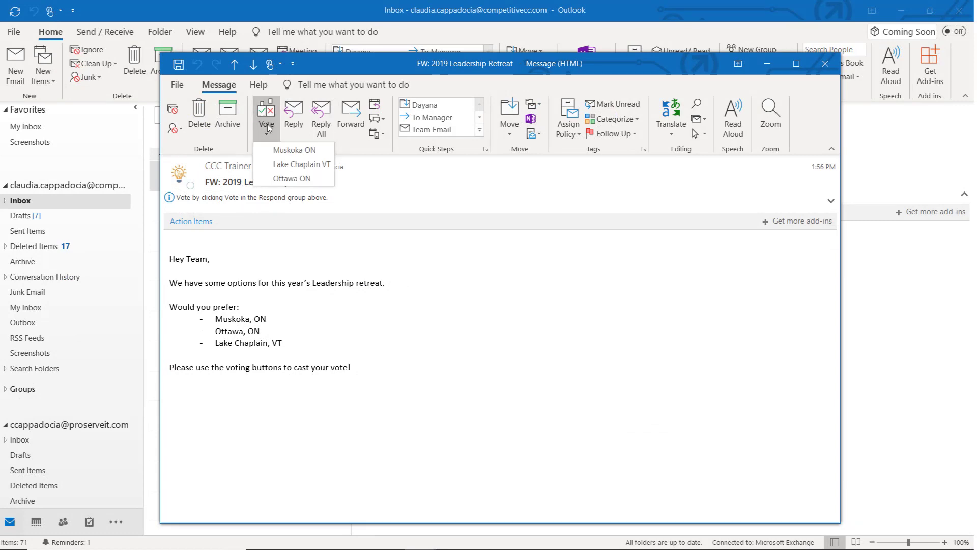
{"action": "left_click", "coordinate": [274, 149]}
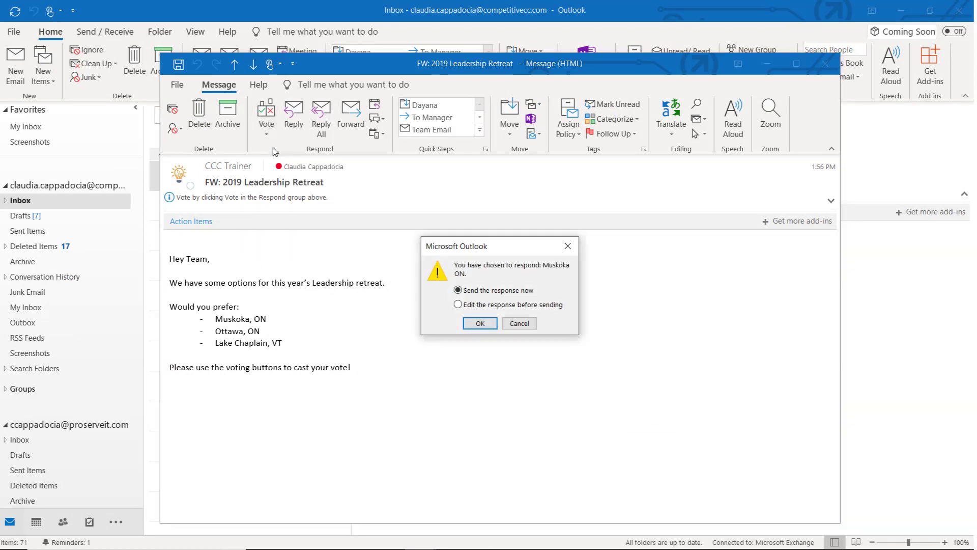
{"action": "left_click", "coordinate": [478, 323]}
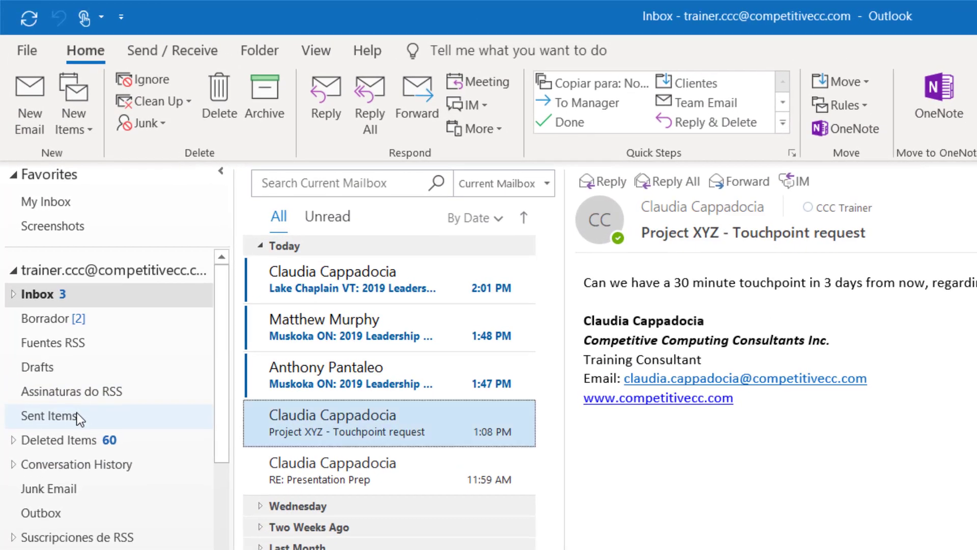
Step: Open the 2019 Leadership Retreat message from Sent Items and show its voting tracking tally
{"action": "left_click", "coordinate": [48, 259]}
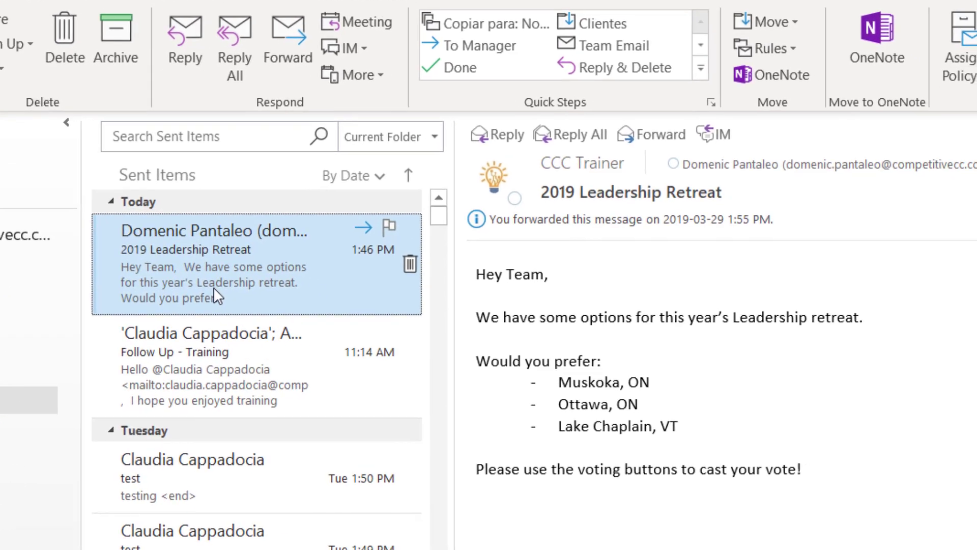
{"action": "double_click", "coordinate": [212, 288]}
{"action": "left_click", "coordinate": [463, 145]}
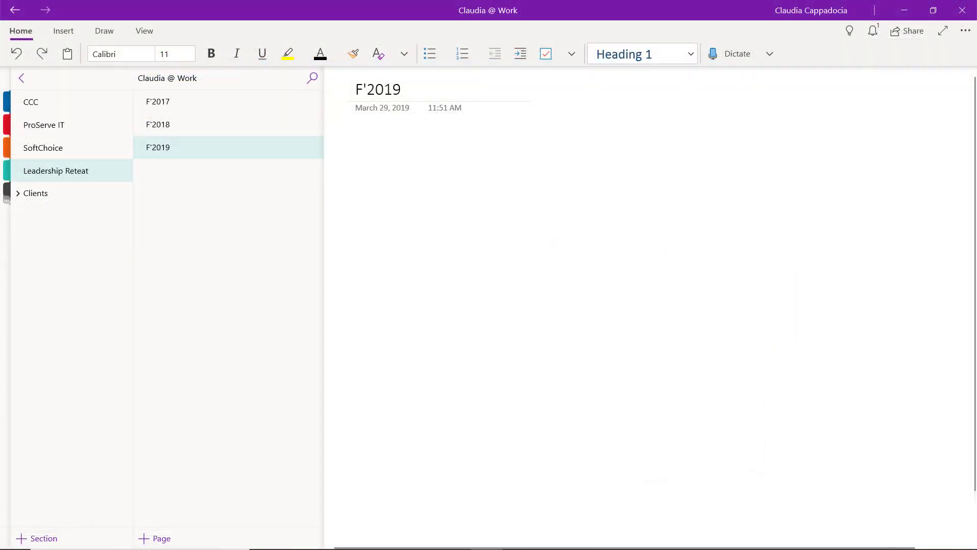
Step: Paste the copied voter table onto OneNote's F'2019 page with Ctrl+V
{"action": "key", "text": "ctrl+v"}
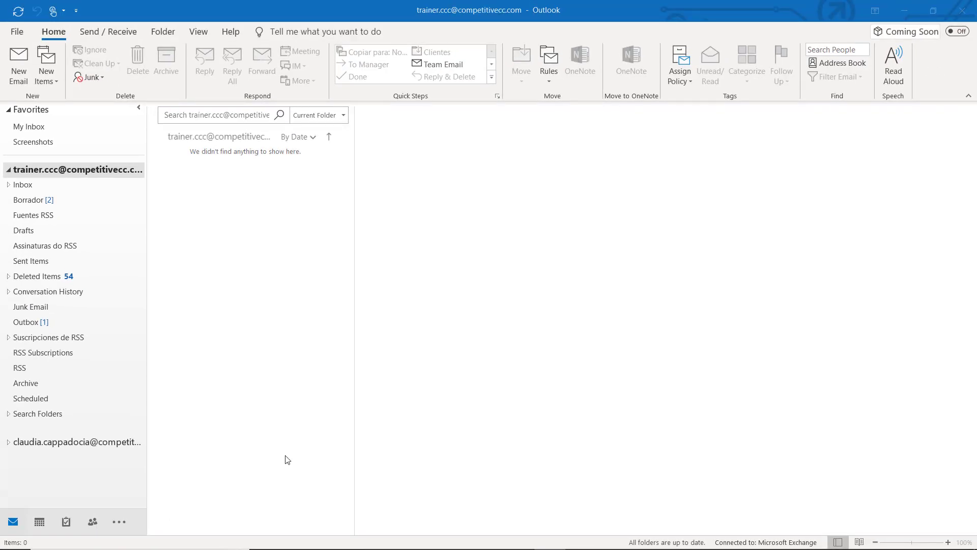
Step: Cycle through Mail, Calendar, Tasks and People with Ctrl+1 to Ctrl+4, ending back in Mail
{"action": "key", "text": "ctrl+1"}
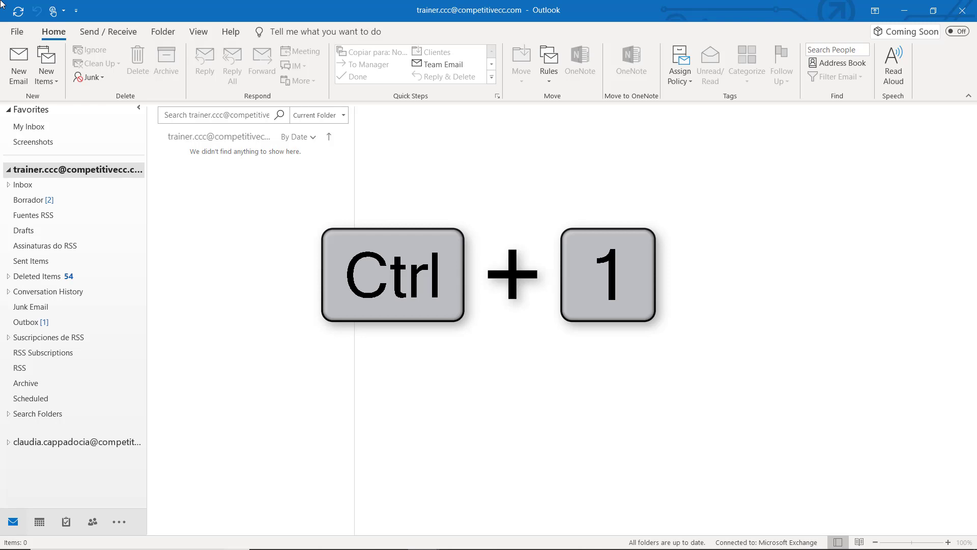
{"action": "key", "text": "ctrl+2"}
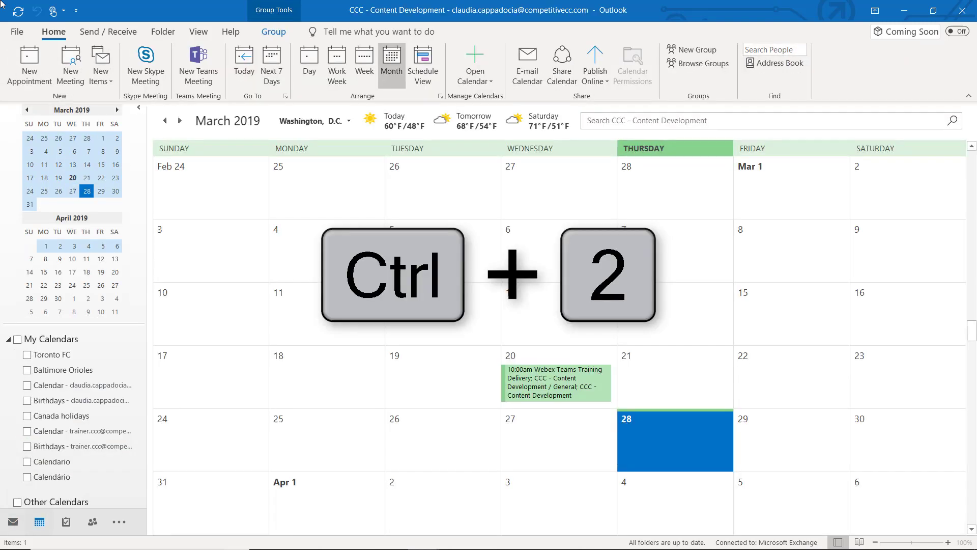
{"action": "key", "text": "ctrl+3"}
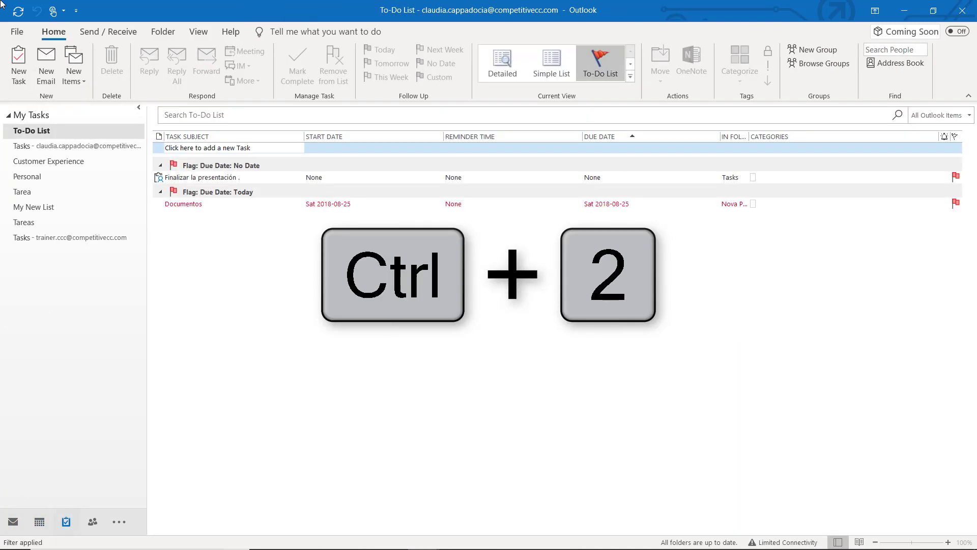
{"action": "key", "text": "ctrl+4"}
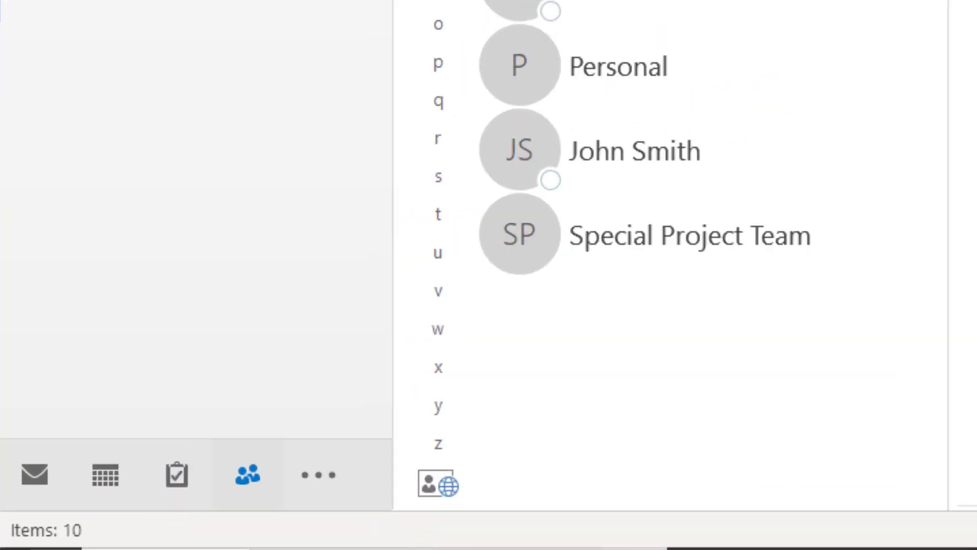
{"action": "key", "text": "ctrl+1"}
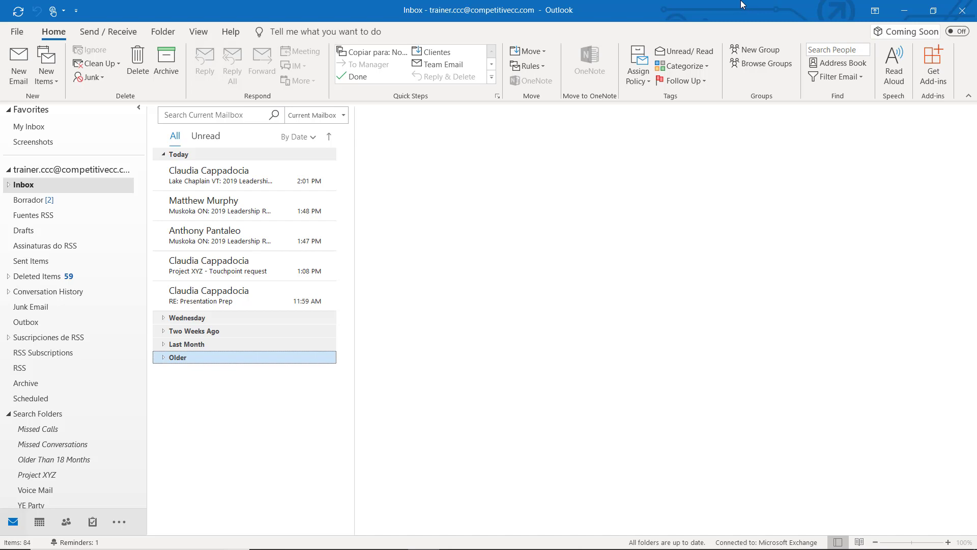
Step: Send a new message with Ctrl+N and Alt+S, then answer Project XYZ with a meeting request
{"action": "key", "text": "ctrl+n"}
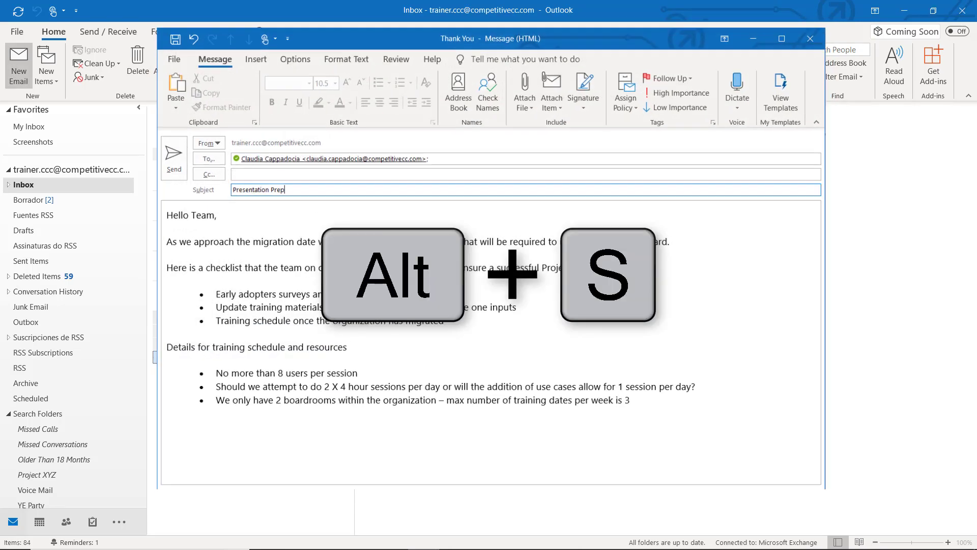
{"action": "key", "text": "alt+s"}
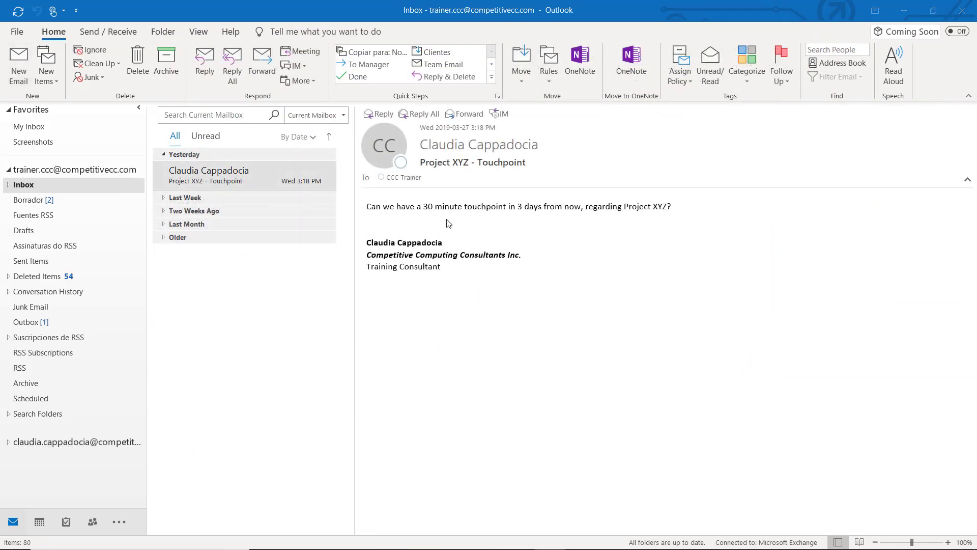
{"action": "double_click", "coordinate": [233, 180]}
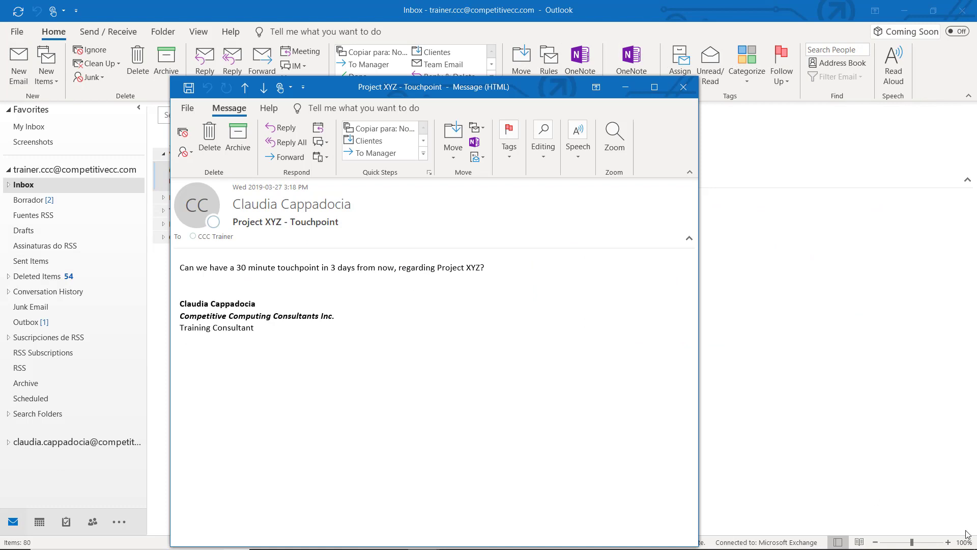
{"action": "key", "text": "ctrl+r"}
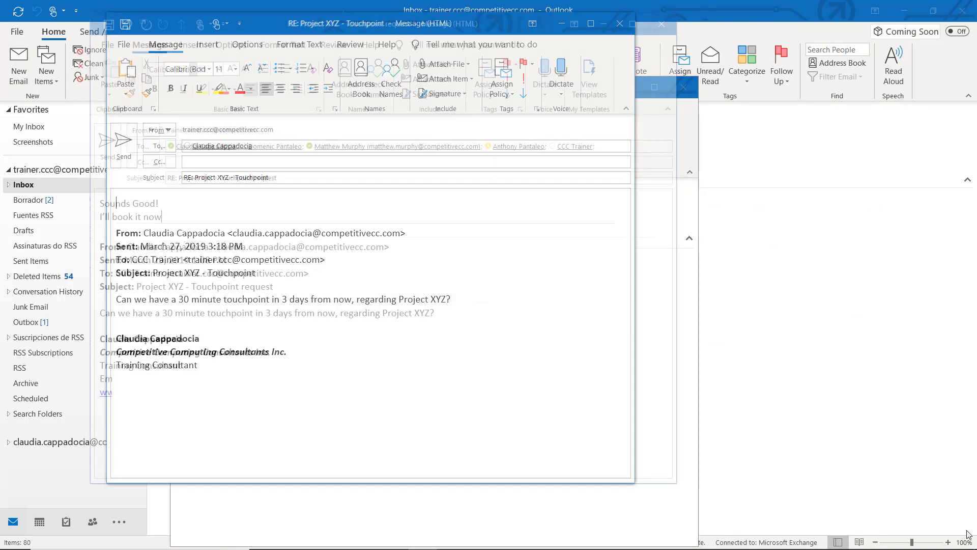
{"action": "key", "text": "ctrl+alt+r"}
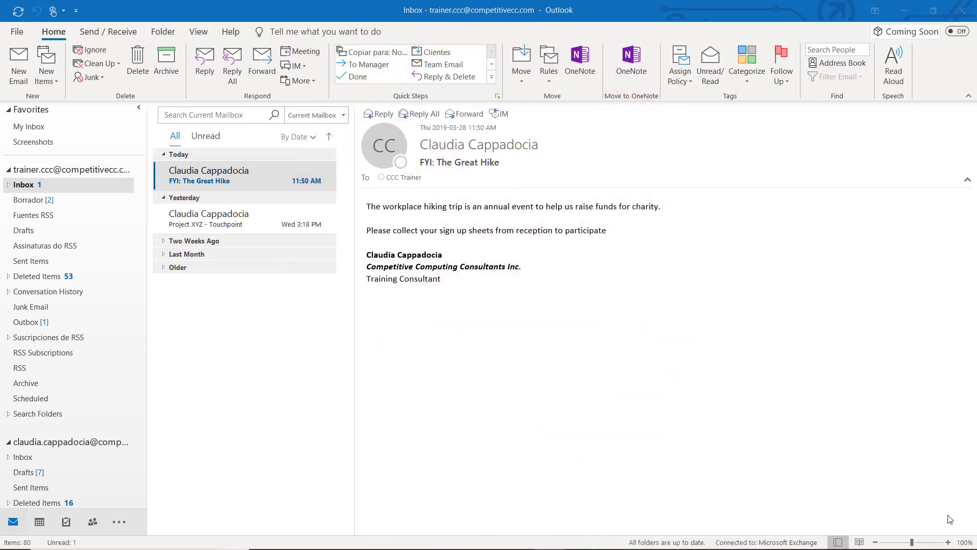
Step: Ignore The Great Hike conversation with Ctrl+Delete
{"action": "left_click", "coordinate": [263, 183]}
{"action": "key", "text": "ctrl+Delete"}
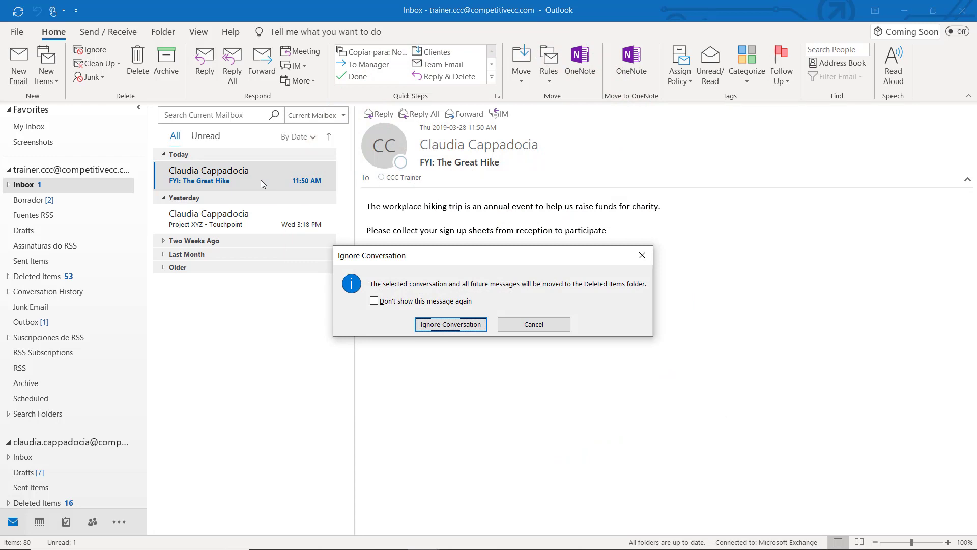
{"action": "left_click", "coordinate": [431, 323]}
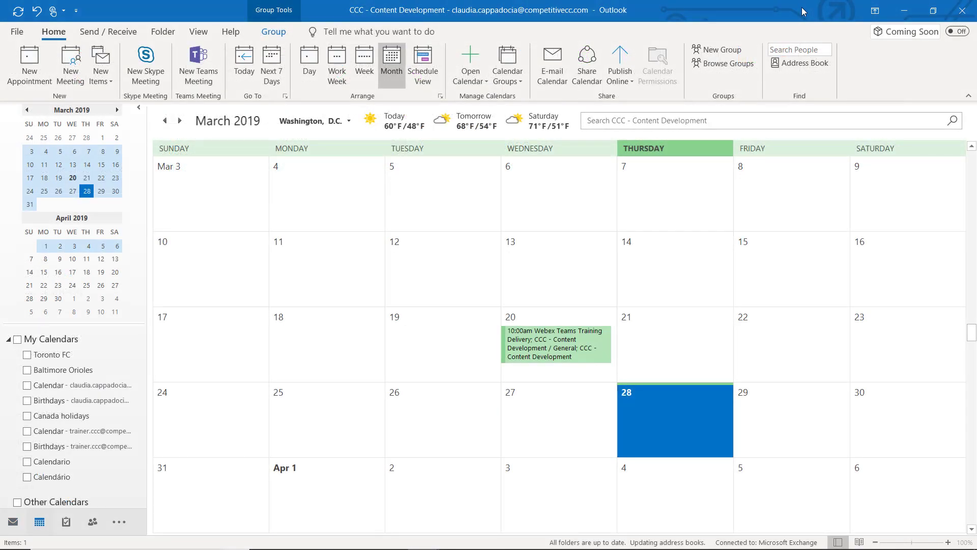
Step: Jump the calendar to April 25, 2019 using Go To Date (Ctrl+G)
{"action": "key", "text": "ctrl+g"}
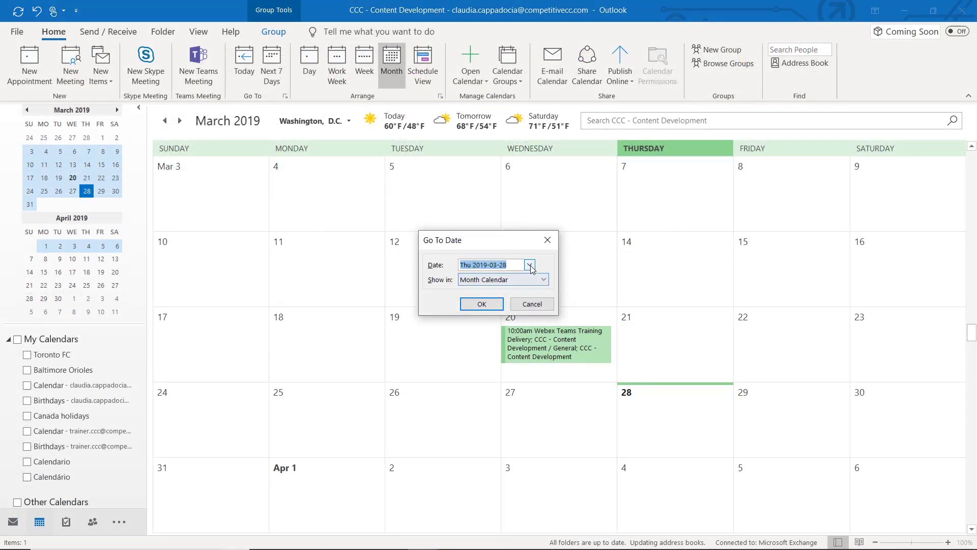
{"action": "left_click", "coordinate": [530, 265]}
{"action": "left_click", "coordinate": [532, 278]}
{"action": "left_click", "coordinate": [493, 346]}
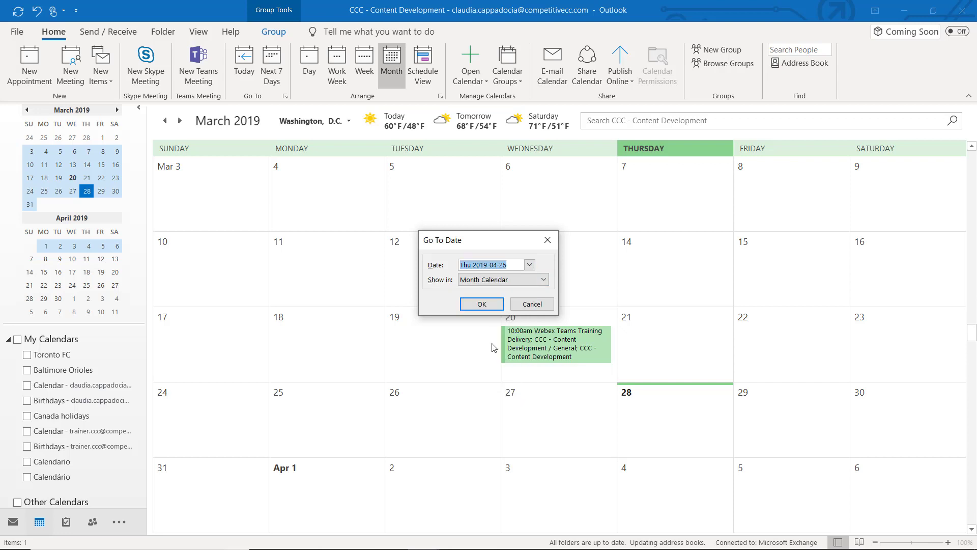
{"action": "left_click", "coordinate": [493, 307]}
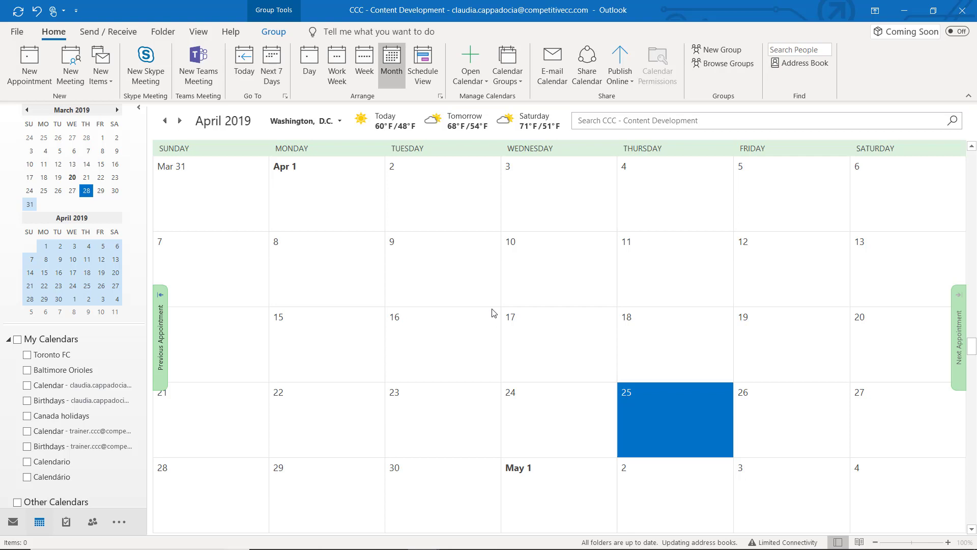
Step: Switch between Day, Work Week, Week and Month views with Ctrl+Alt+1 to 4
{"action": "key", "text": "ctrl+alt+1"}
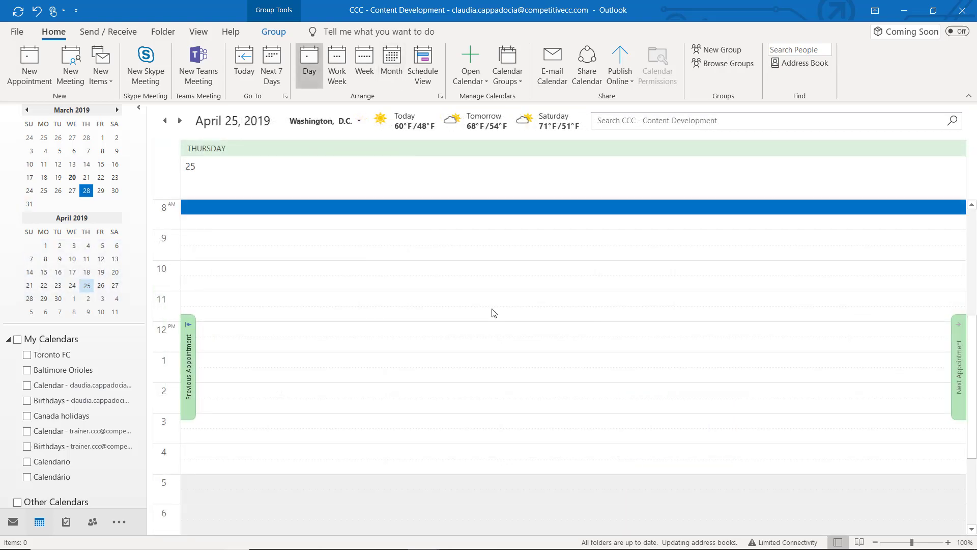
{"action": "key", "text": "ctrl+alt+2"}
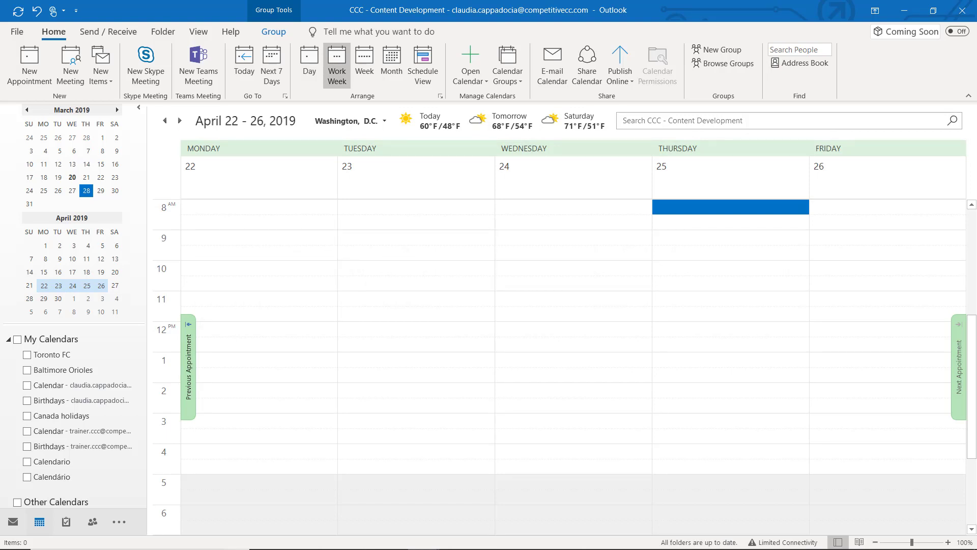
{"action": "key", "text": "ctrl+alt+3"}
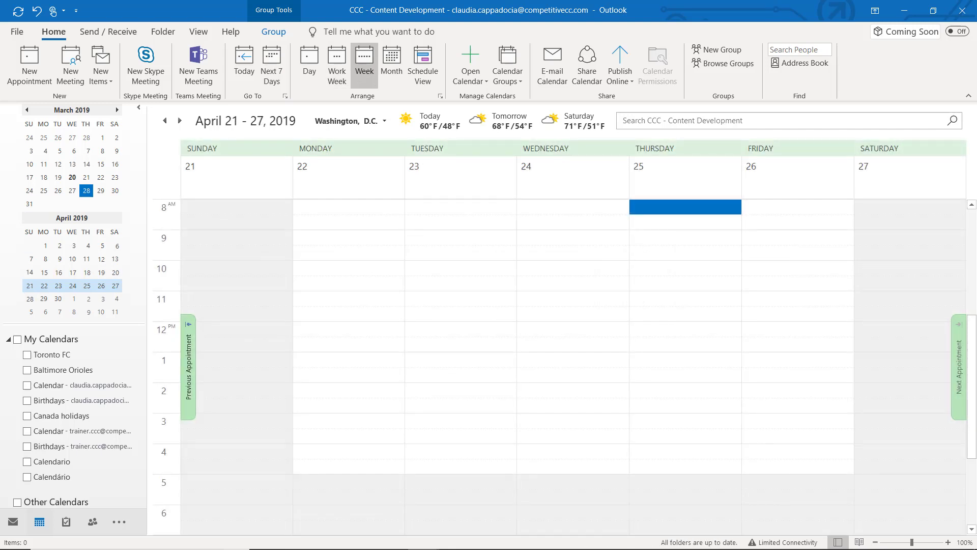
{"action": "key", "text": "ctrl+alt+4"}
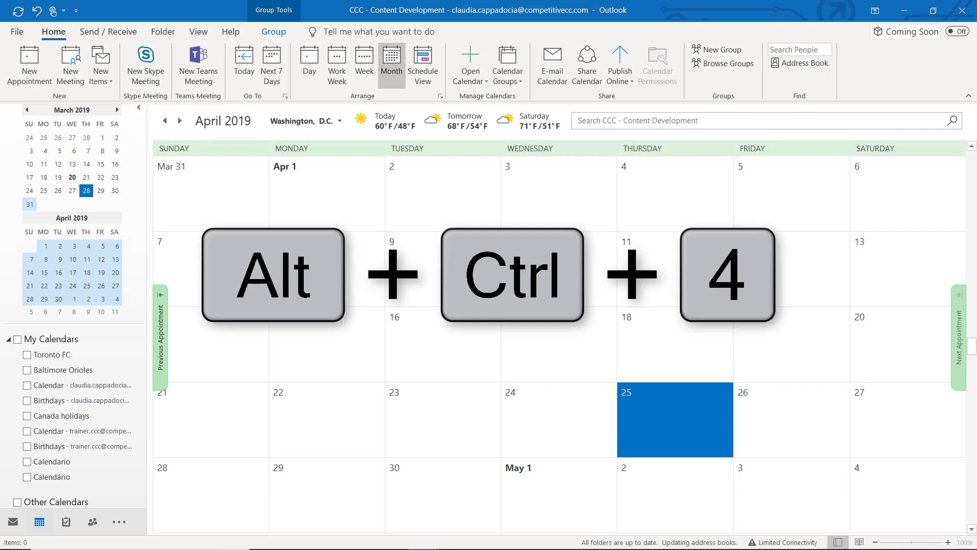